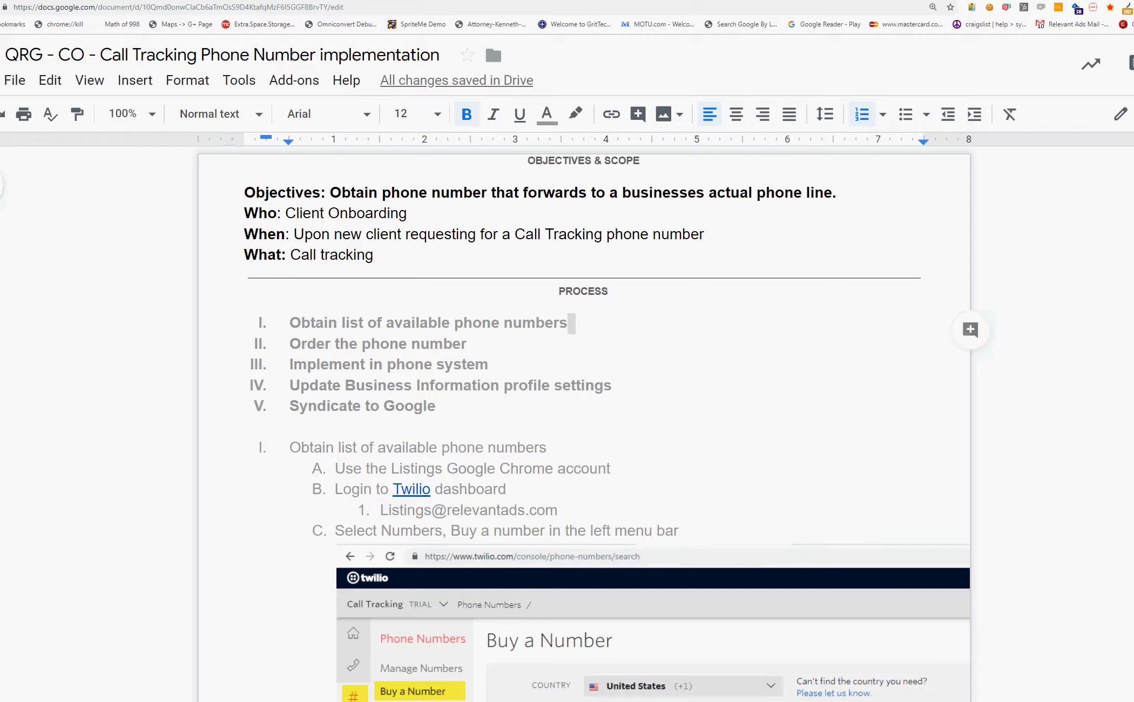
Highlight the stages of the Process outline in order, from obtaining available phone numbers through syndicating to Google, to review them
left_click(420, 323)
left_click(245, 305)
key("Down")
key("shift+Down")
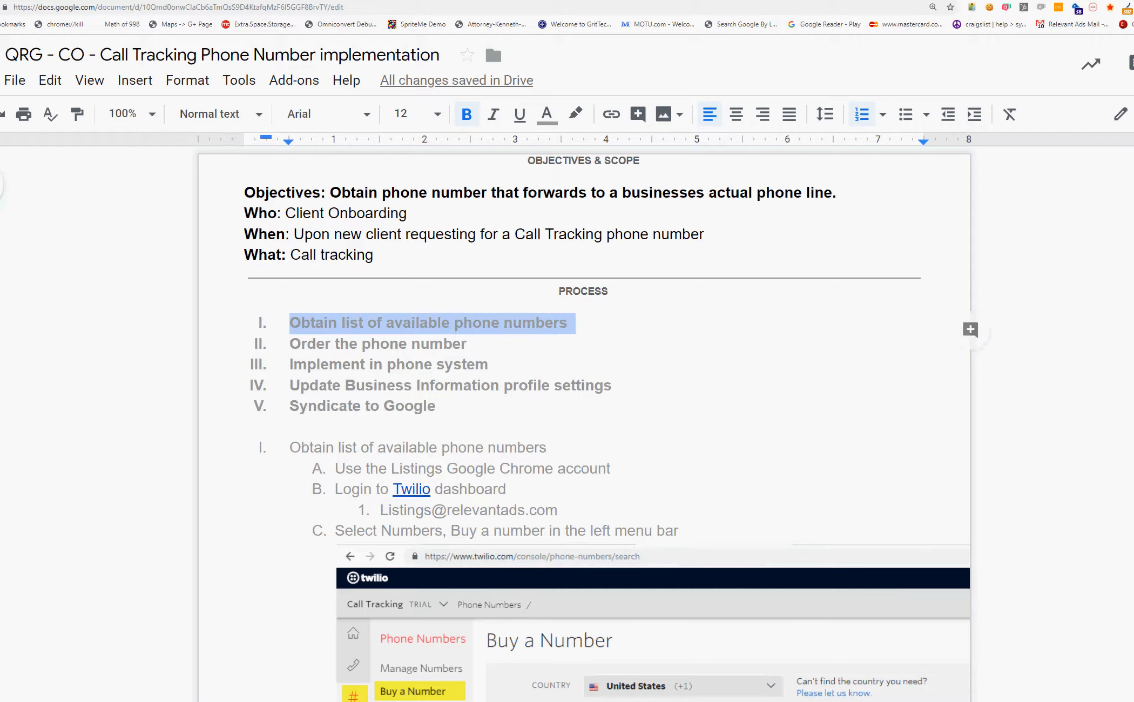
key("Right")
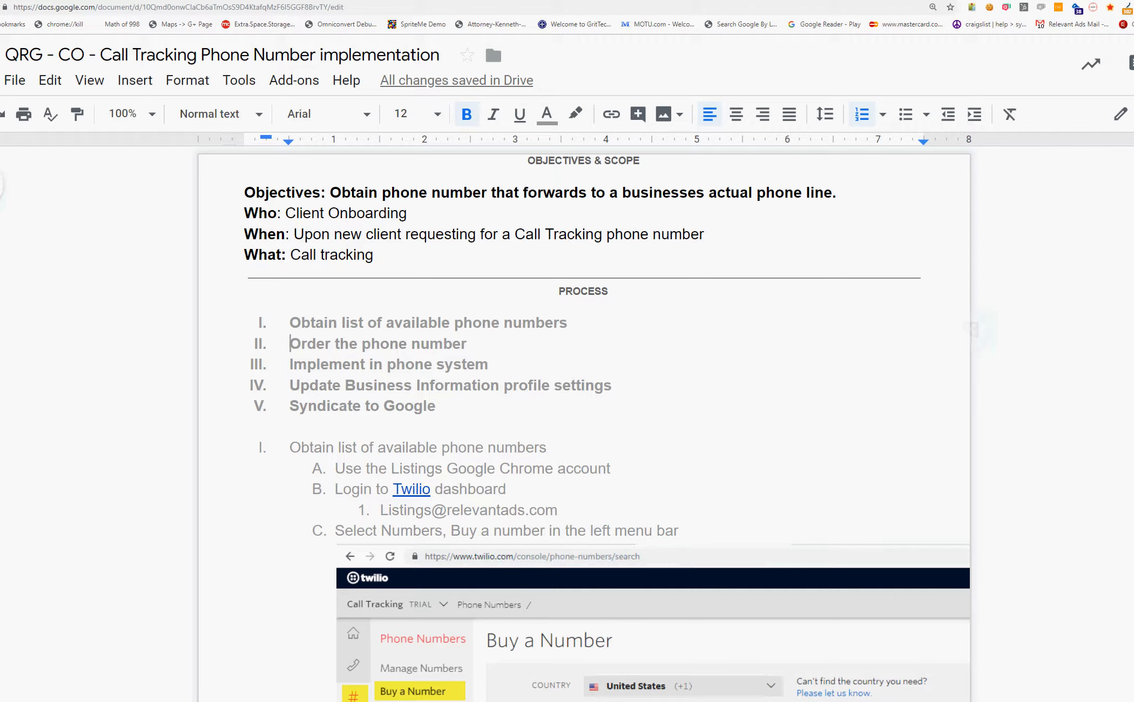
key("shift+Down")
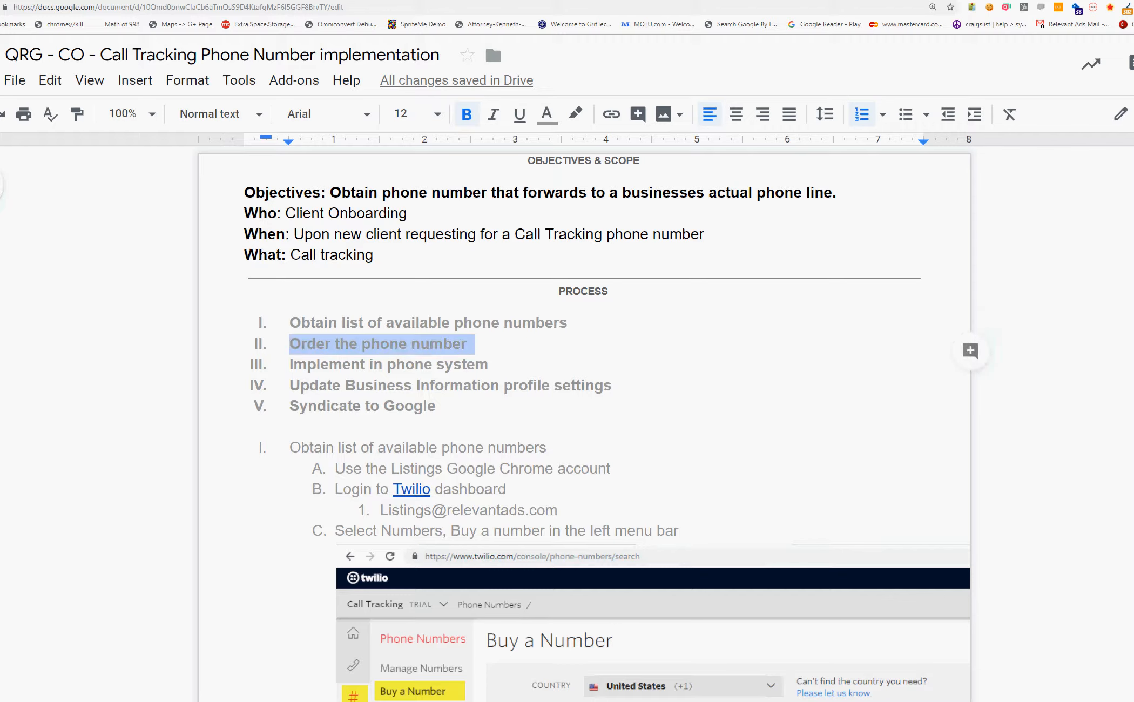
key("Right")
key("shift+Down")
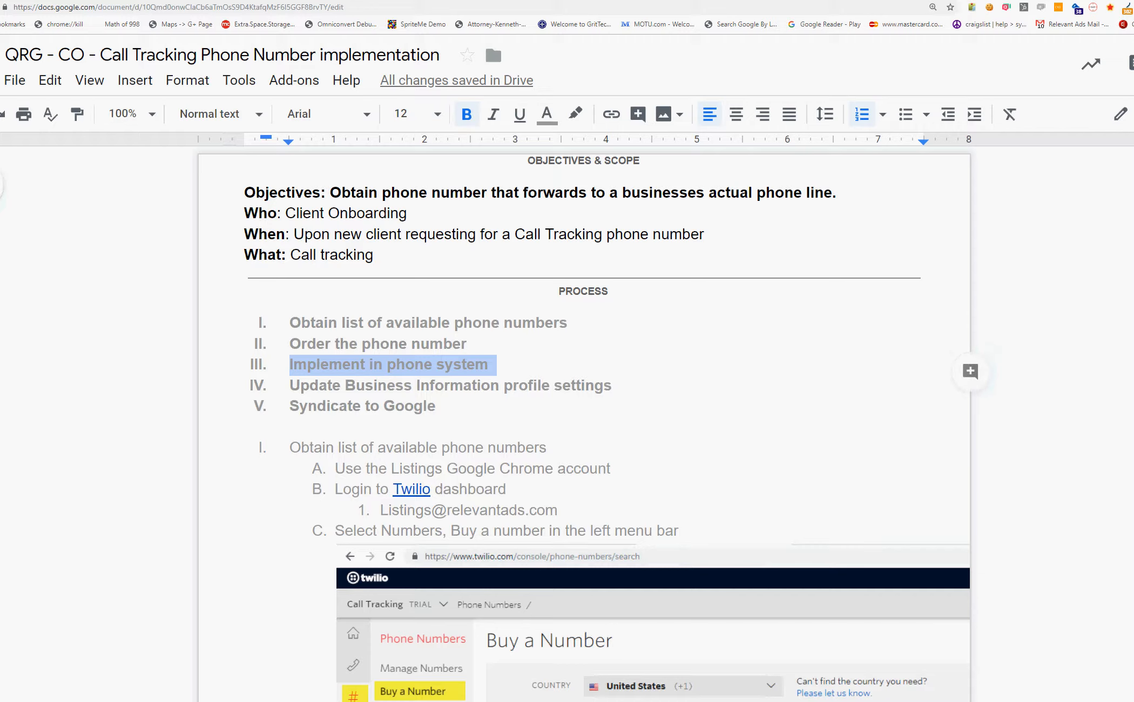
key("Right")
key("Left")
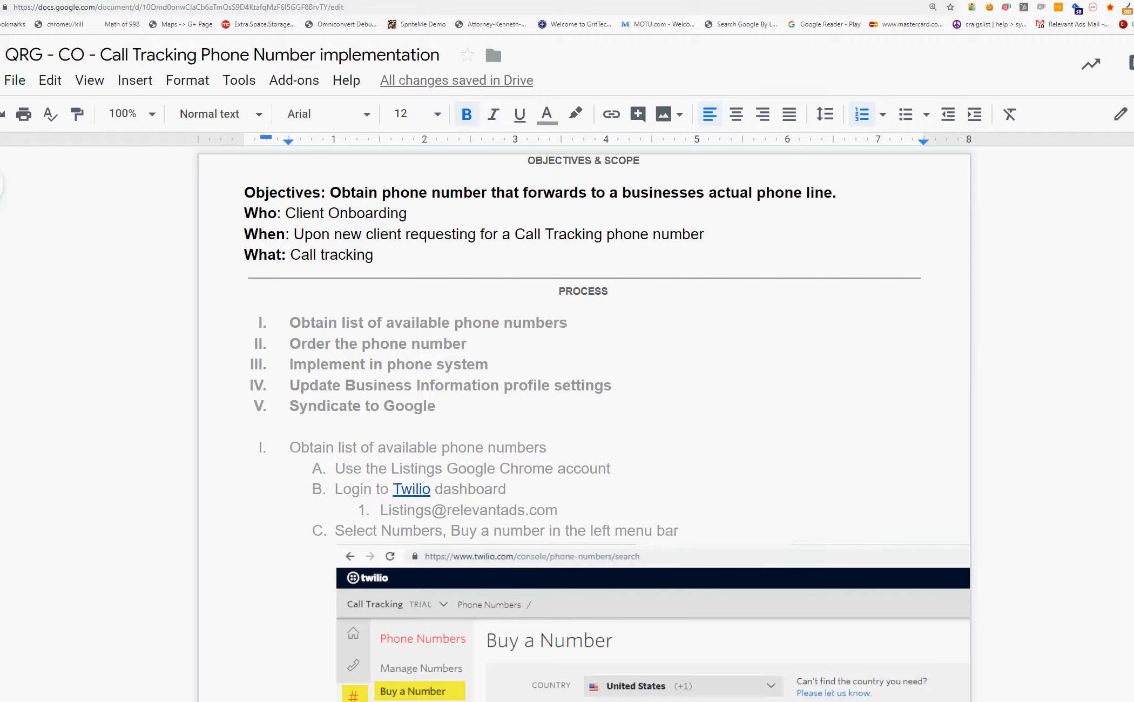
key("shift+Down")
key("shift+Down")
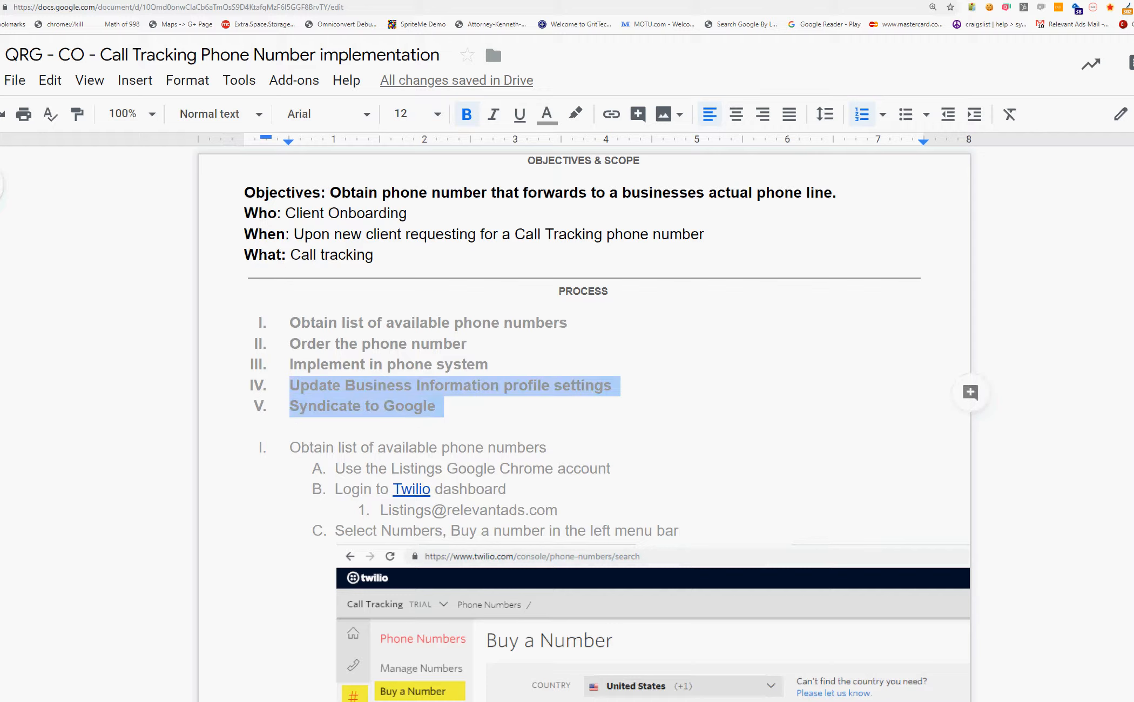
Move down to the detailed instructions for obtaining the list of available phone numbers and review the account and login items
key("Down")
key("Down")
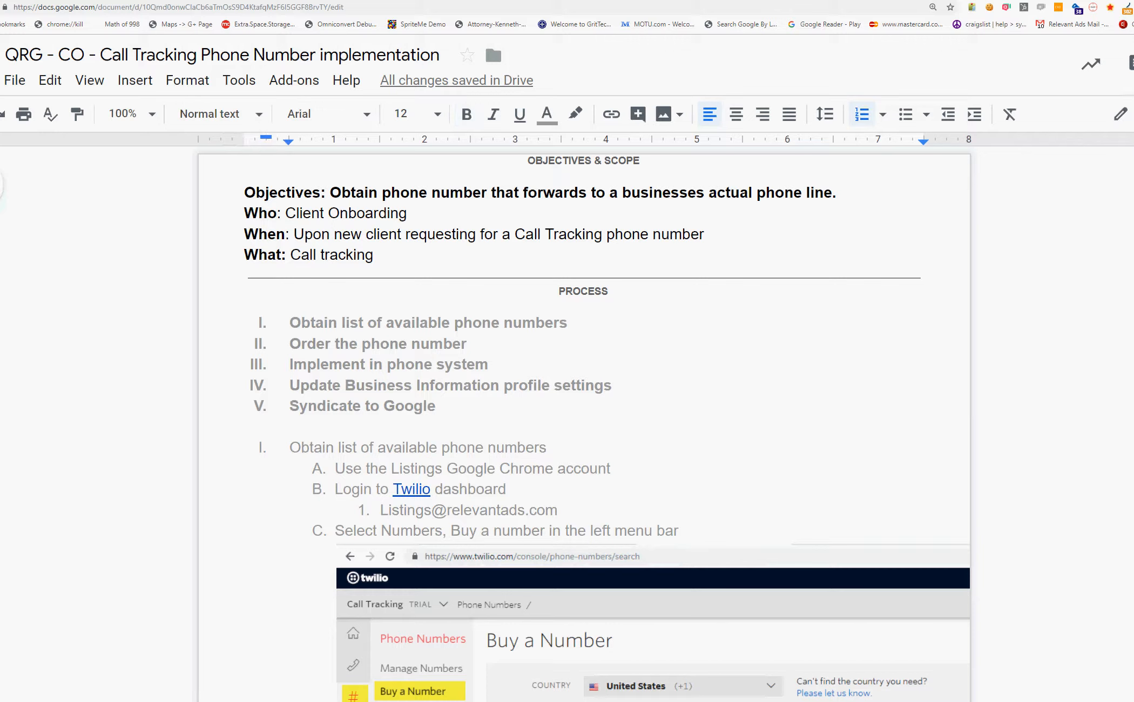
key("Down")
key("Down")
key("Up")
key("Up")
key("Down")
Switch to the Chrome window with Twilio and check which Chrome profile it uses
key("alt+Tab")
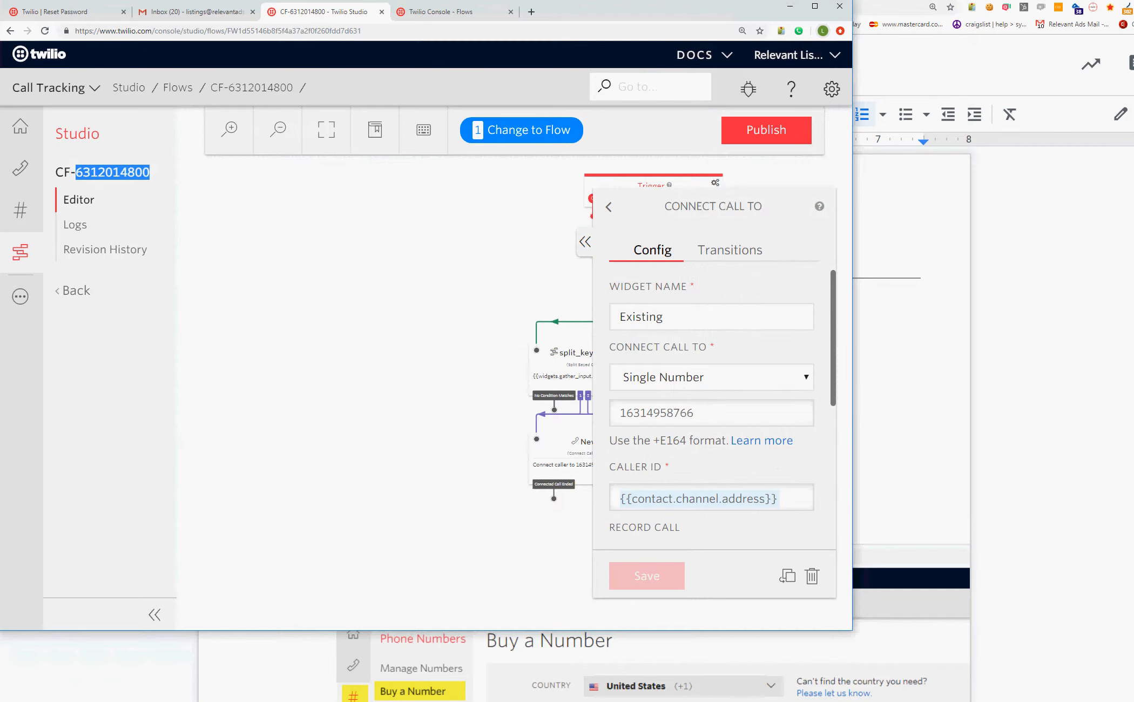
left_click(822, 31)
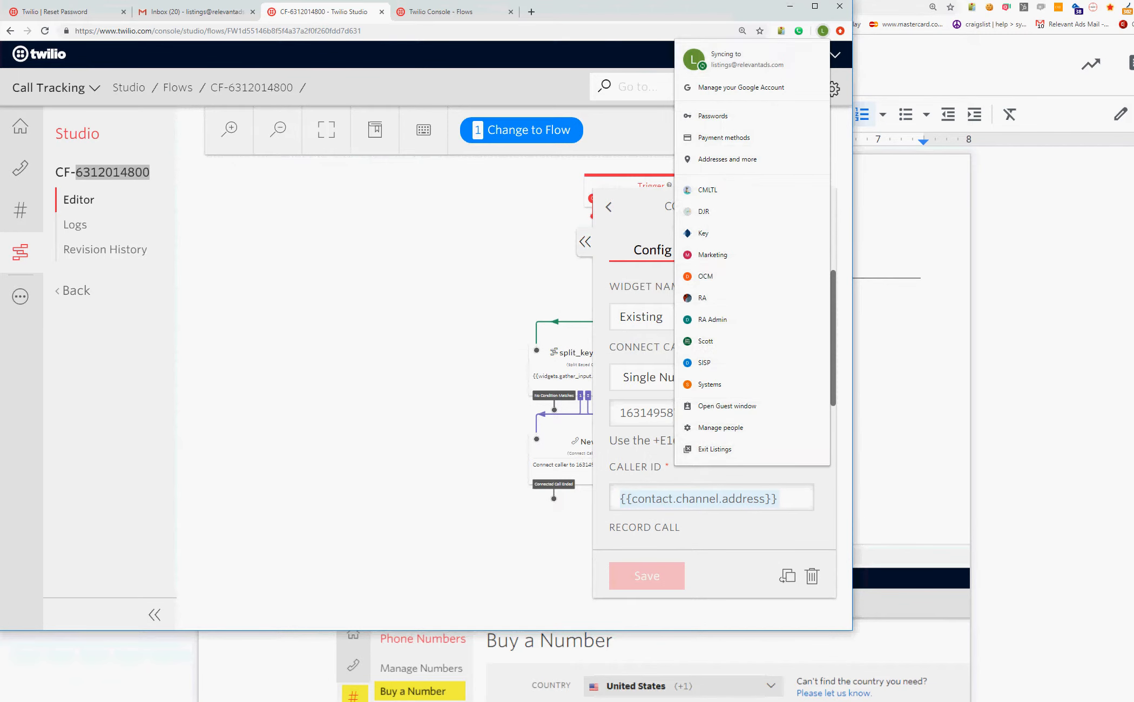
key("alt+Tab")
key("alt+Tab")
Open the Twilio console in a new browser tab
key("ctrl+t")
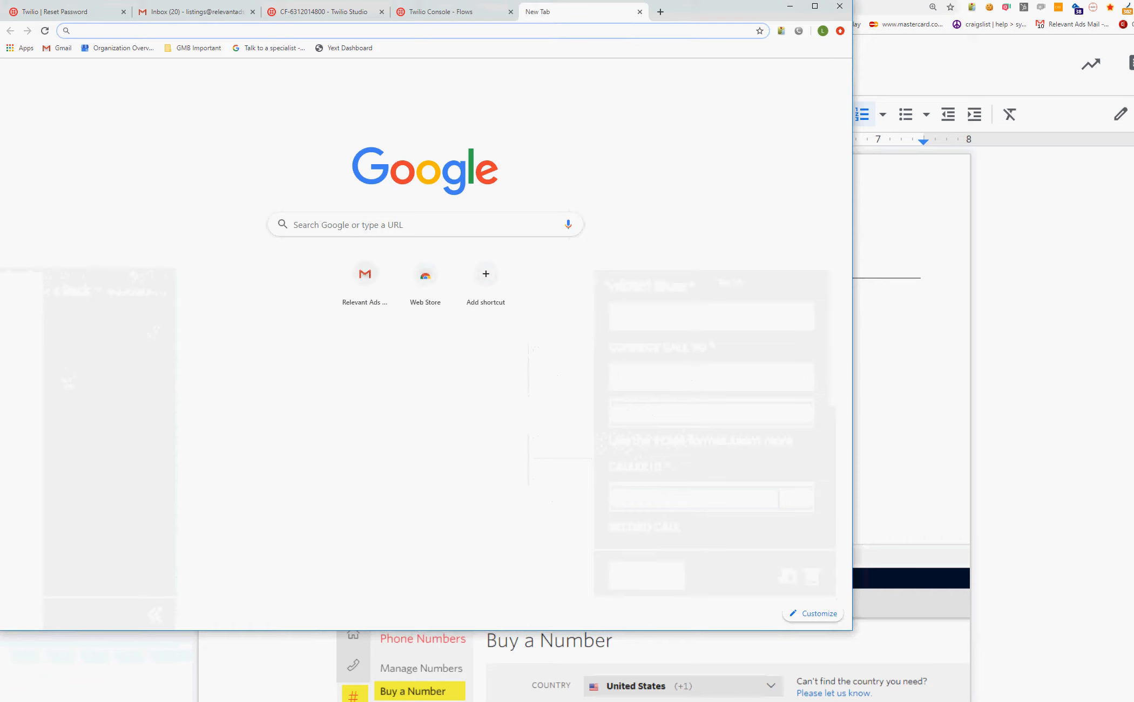
type("twi")
key("Right")
key("Return")
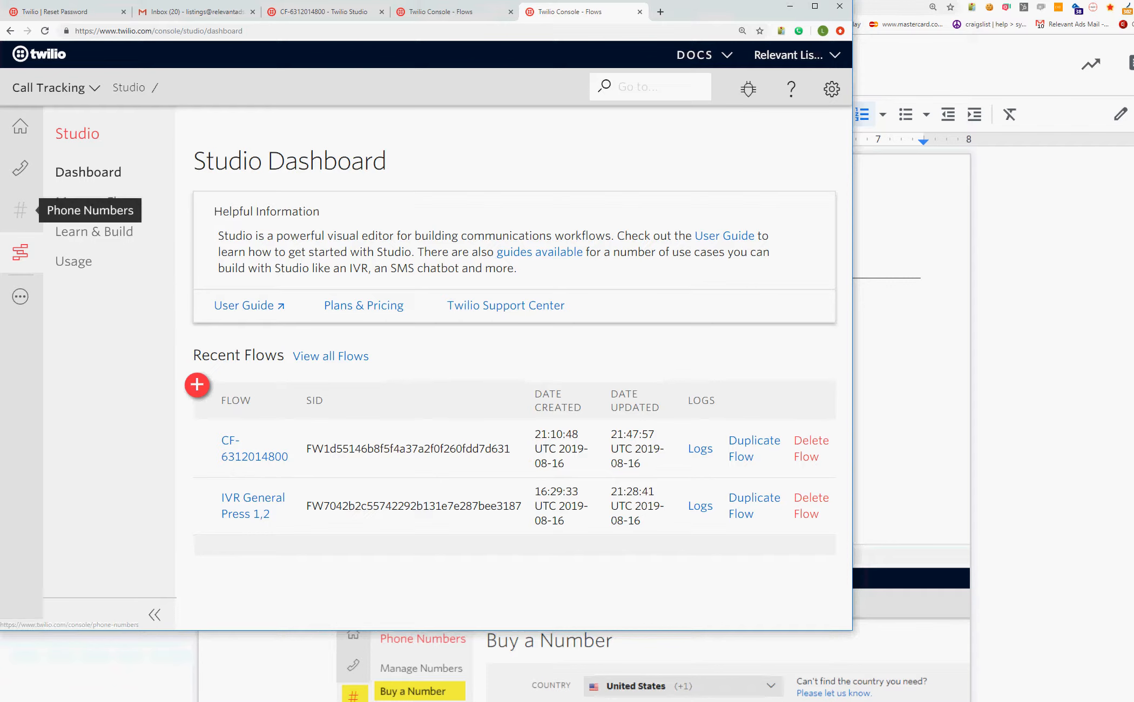
Go to the account's active phone numbers and start buying a new number
left_click(20, 209)
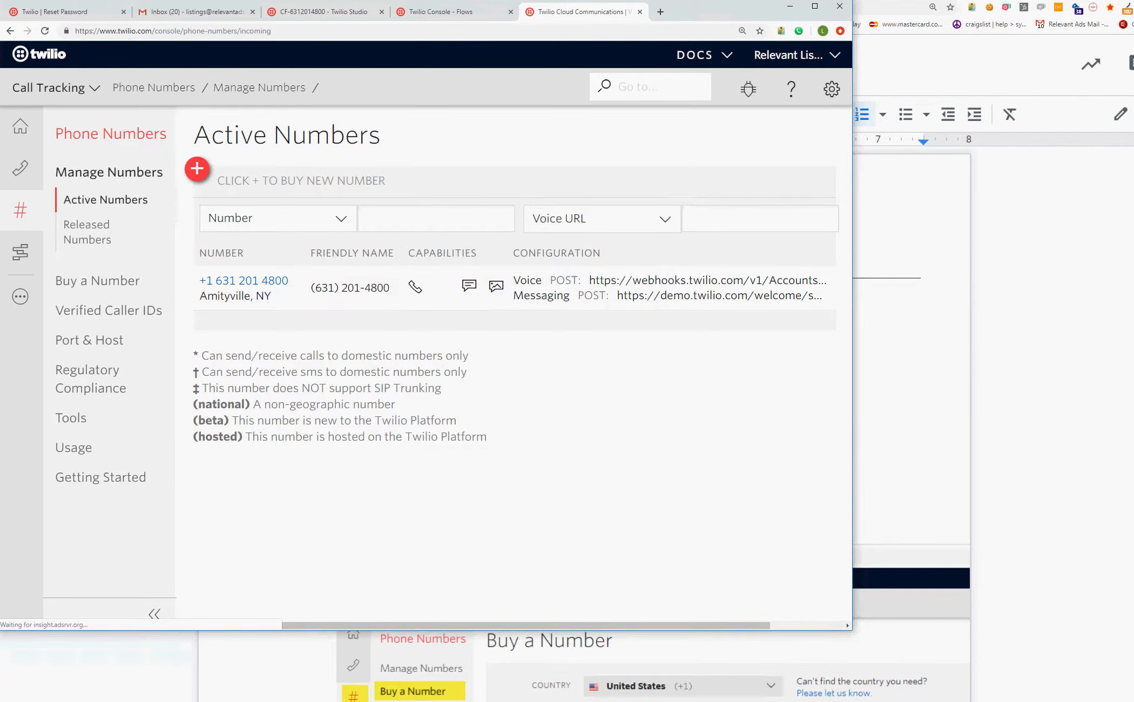
left_click(433, 218)
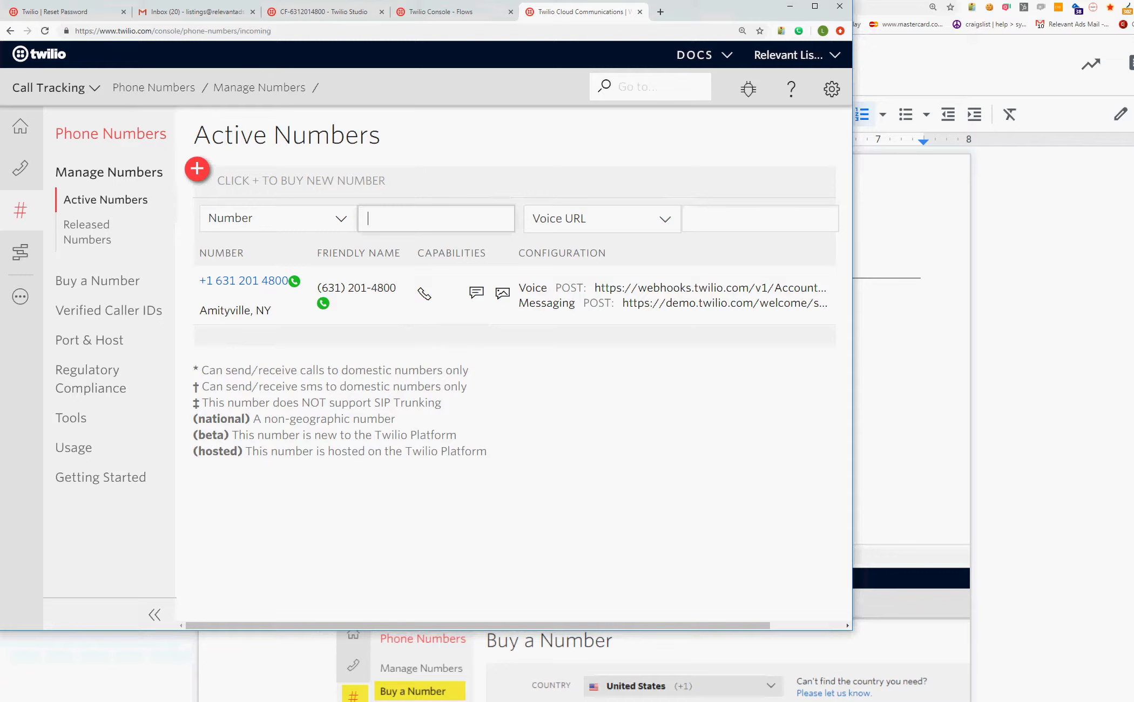
left_click(197, 169)
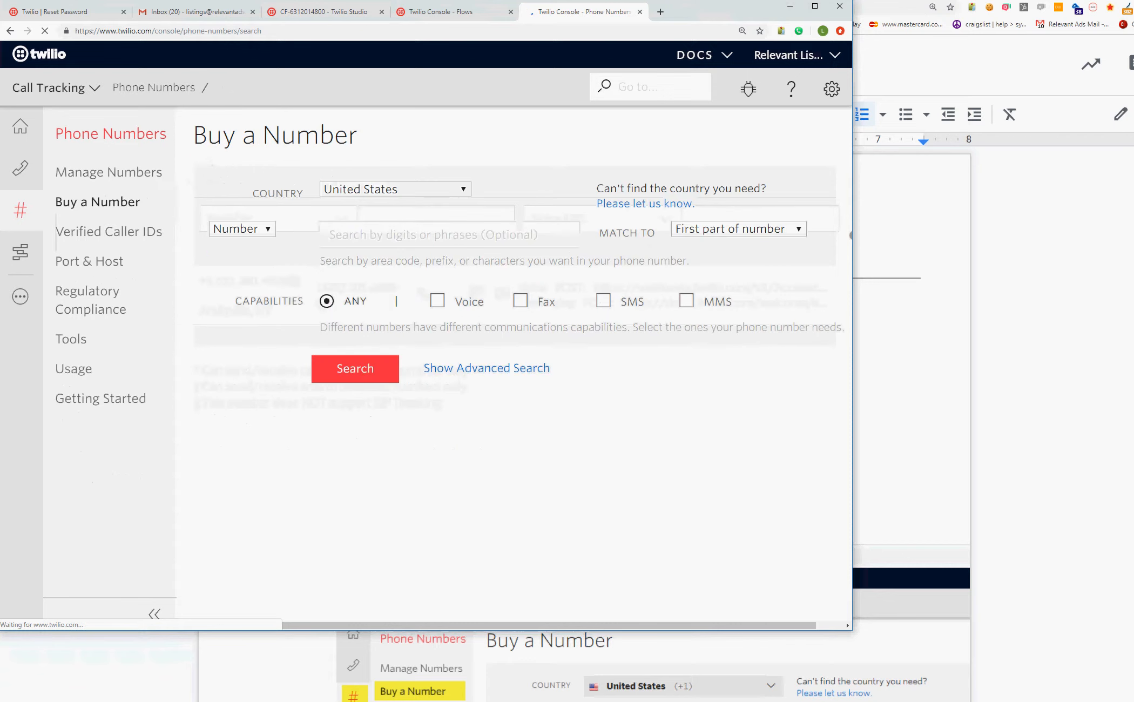
Search for available United States numbers whose first part matches area code 213
left_click(450, 234)
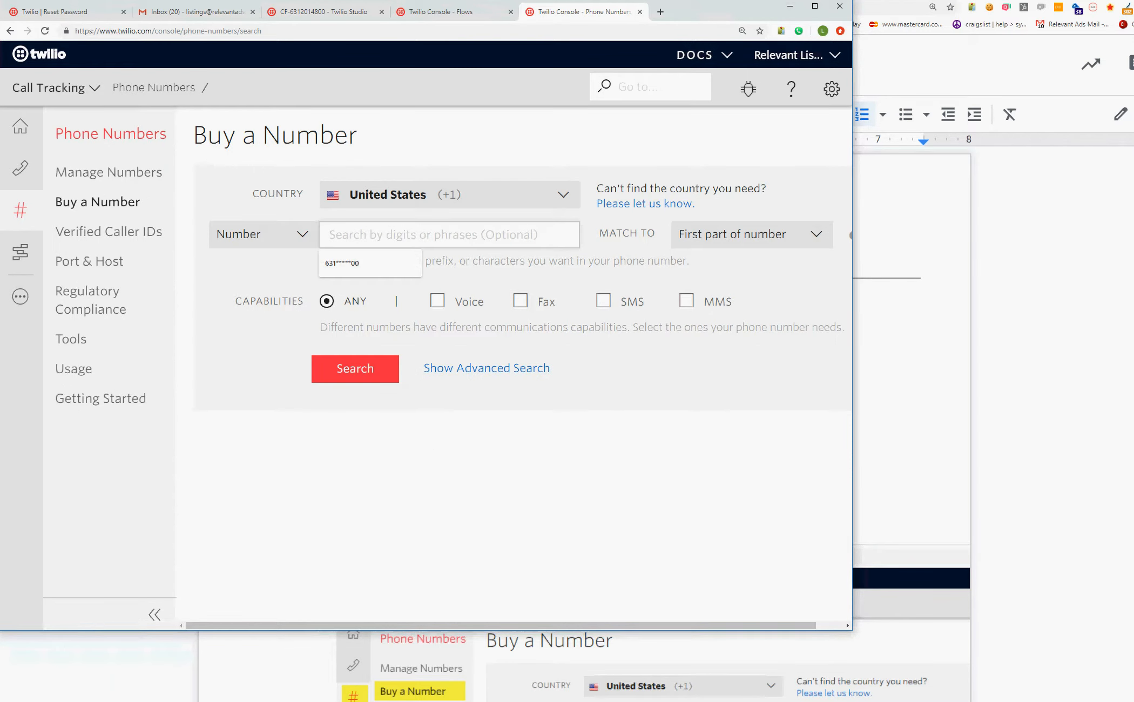
type("213")
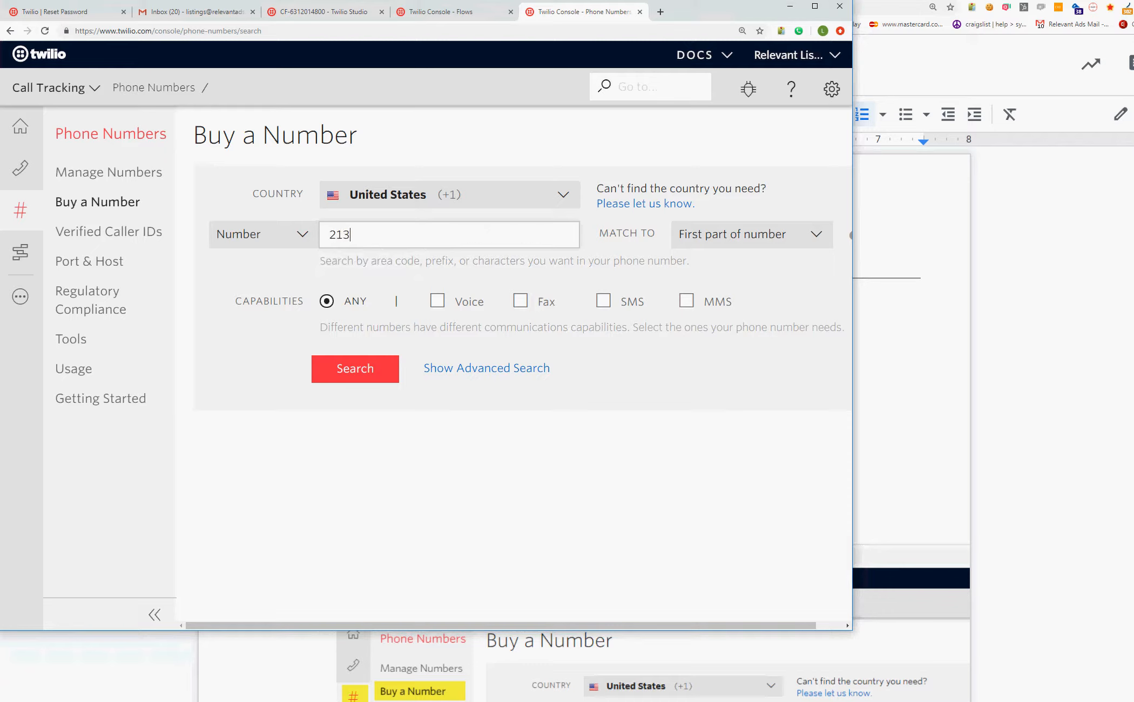
left_click(355, 369)
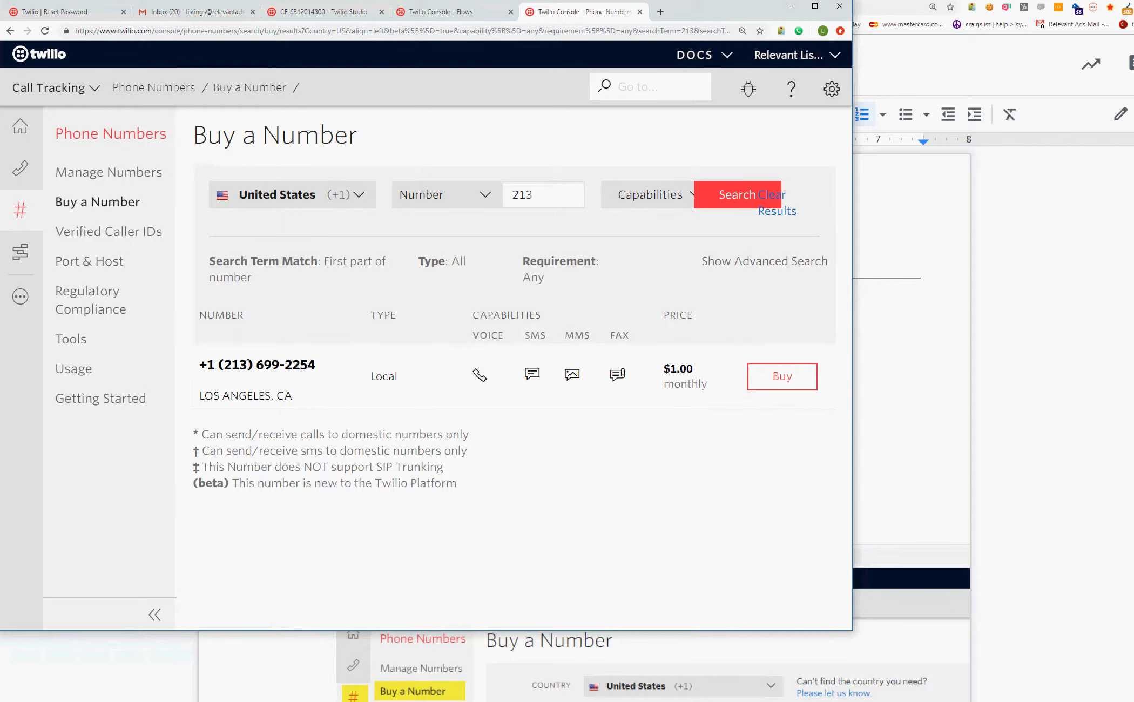
Search for available numbers with area code 562 instead and look through the results
key("ctrl+a")
type("562")
key("Return")
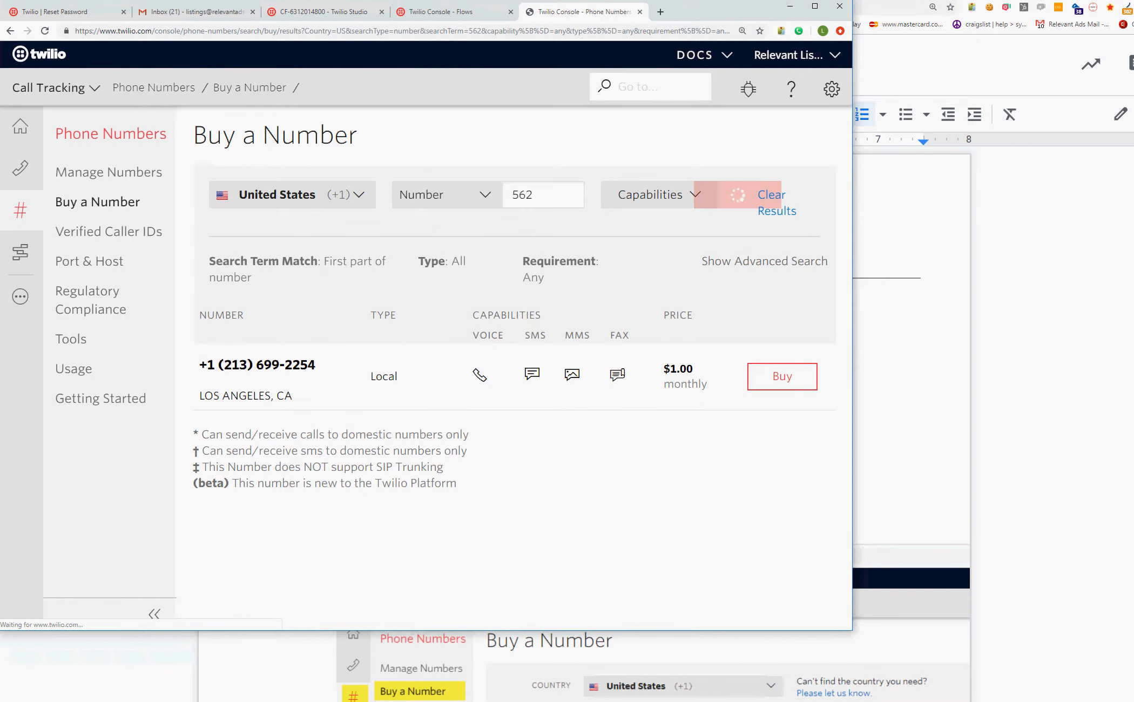
scroll(511, 367, "down", 10)
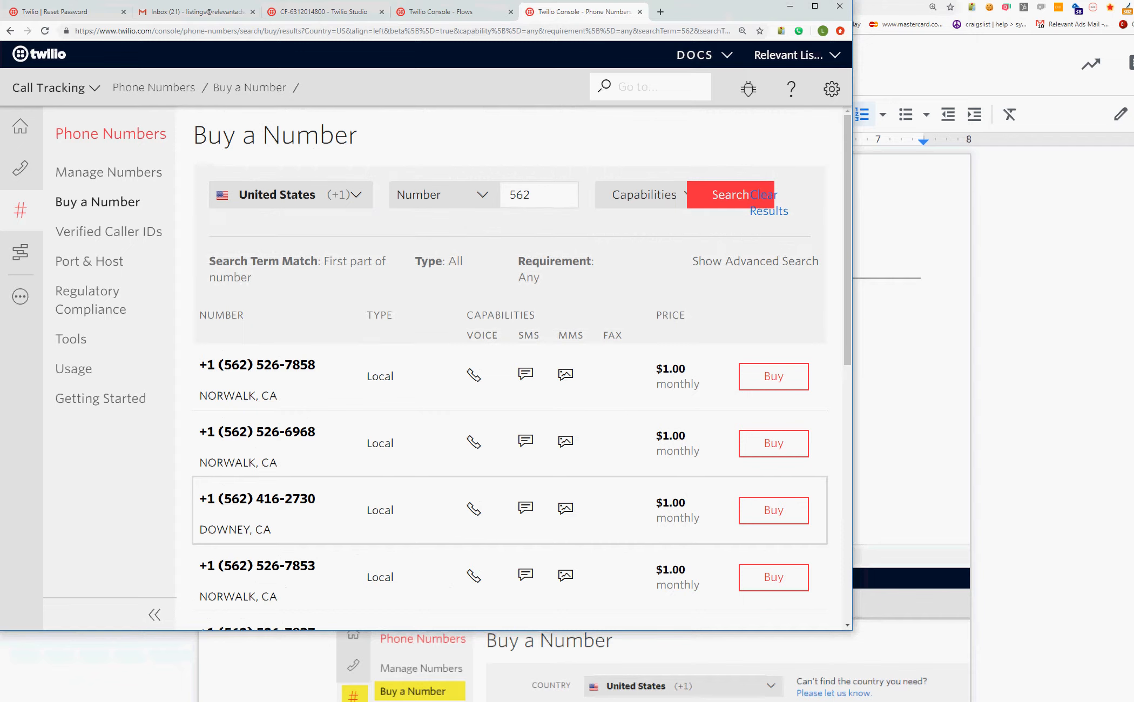
Narrow the 562 search to numbers ending in 00 with the pattern 562*****00
left_click(531, 195)
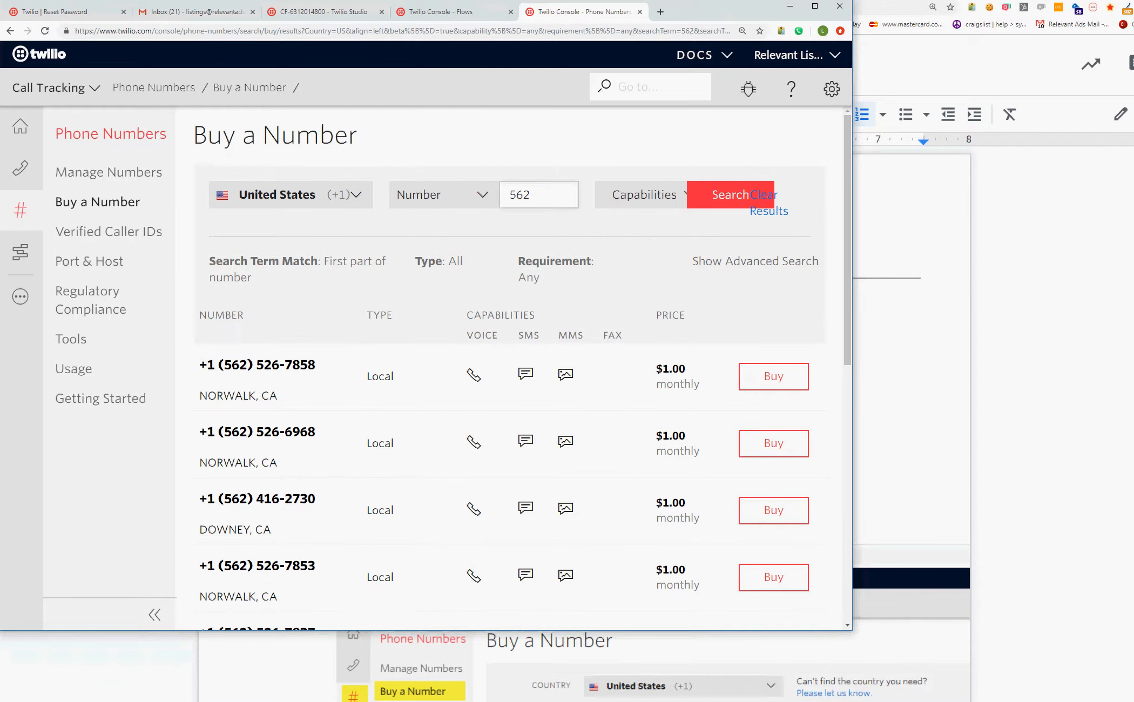
type("***")
type("**00")
key("shift+Left")
key("shift+Left")
key("shift+Left")
key("shift+Left")
key("shift+Left")
key("shift+Left")
key("shift+Left")
key("shift+Left")
key("shift+Left")
key("shift+Left")
key("Return")
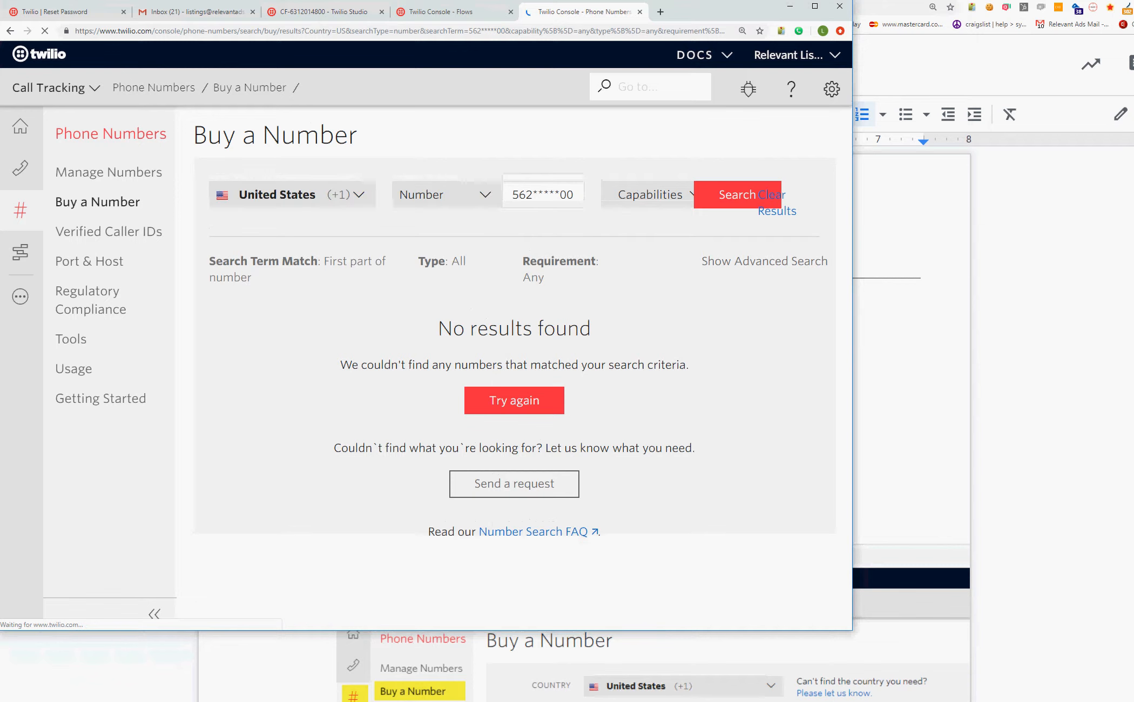
Replace the area code in the search pattern with 331 and search for 331*****00
key("BackSpace")
key("BackSpace")
key("BackSpace")
type("331")
key("Return")
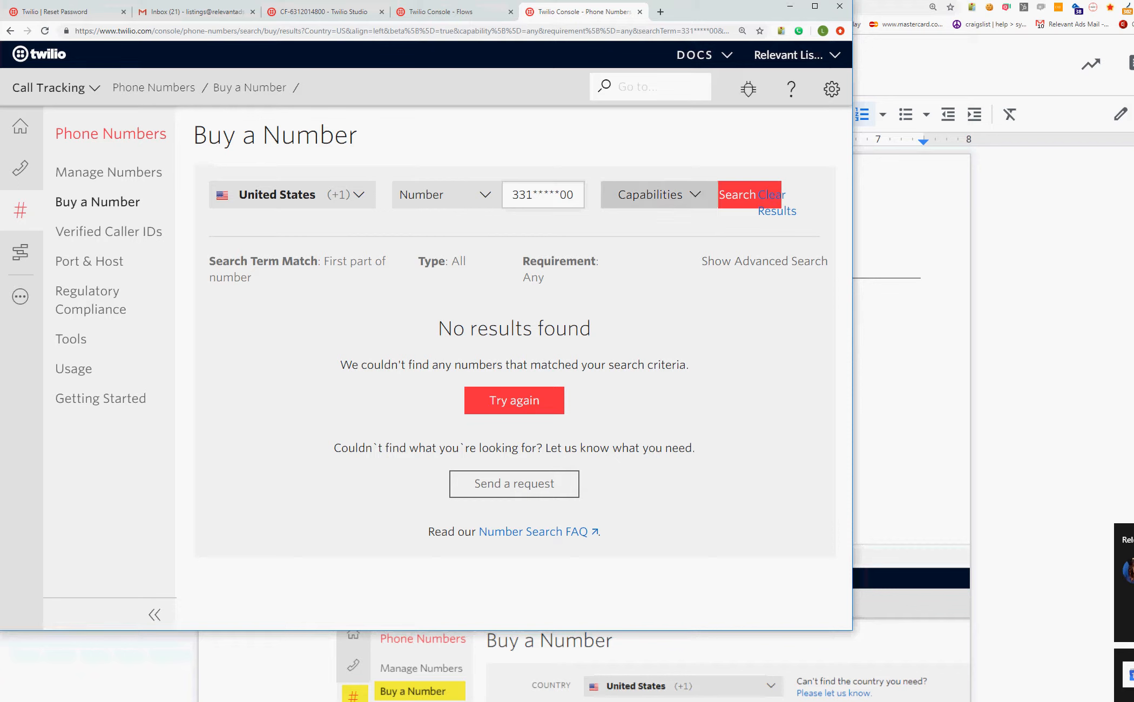
Replace the area code in the search pattern with 626 and search for 626*****00
left_click(656, 195)
left_click(532, 195)
key("BackSpace")
key("BackSpace")
key("BackSpace")
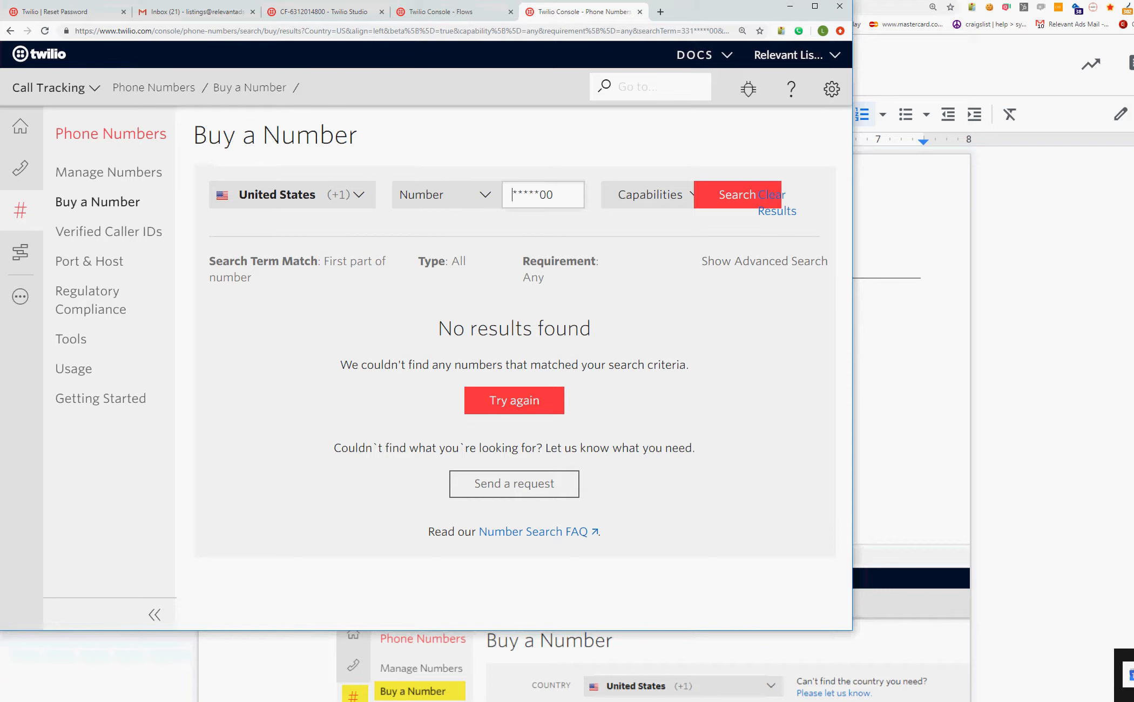
type("626")
key("Return")
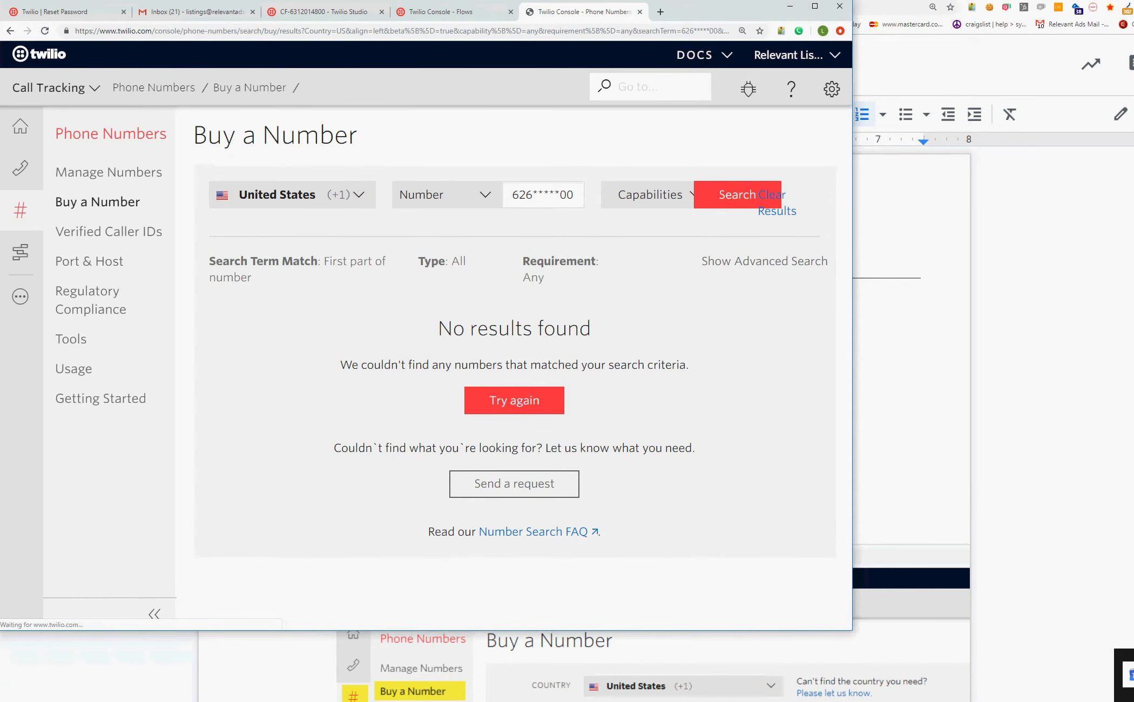
Search for 657*****00 and check the available search type options
left_click_drag(534, 195, 511, 195)
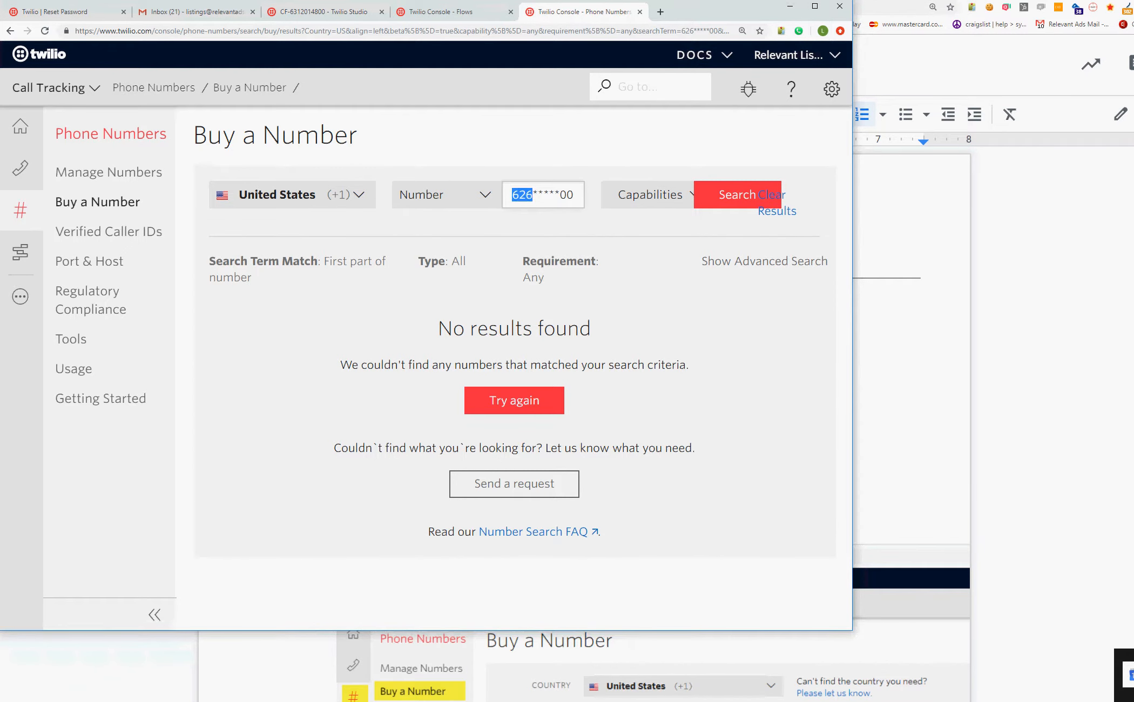
type("657")
key("Return")
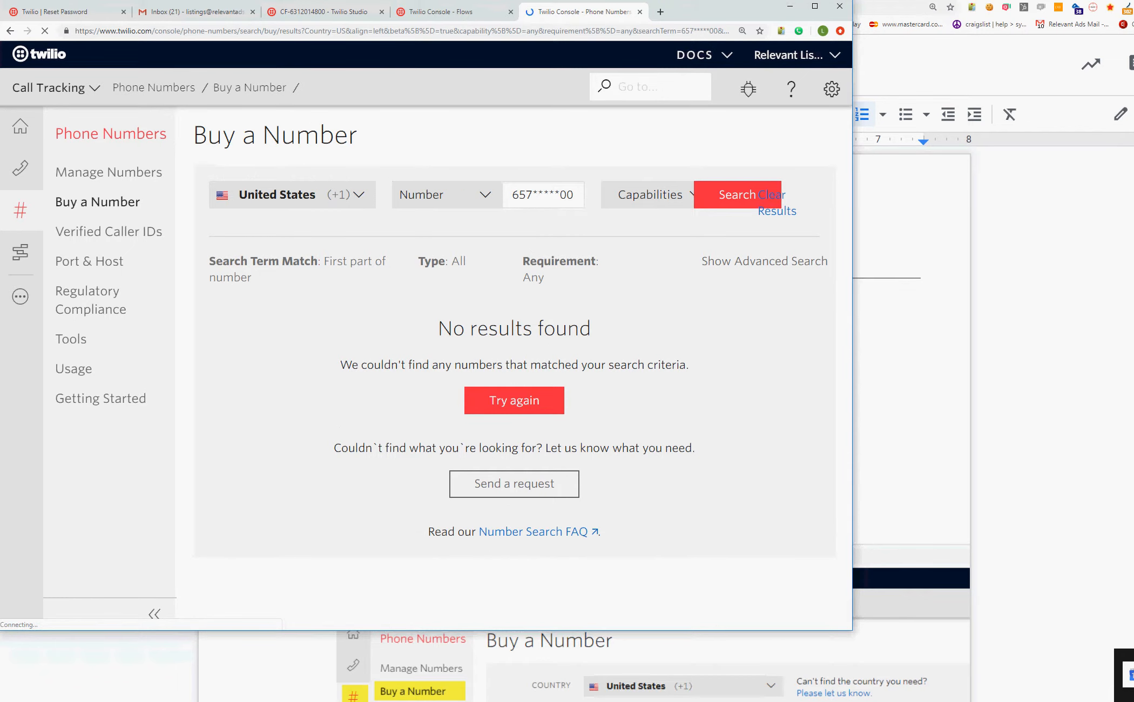
left_click(443, 194)
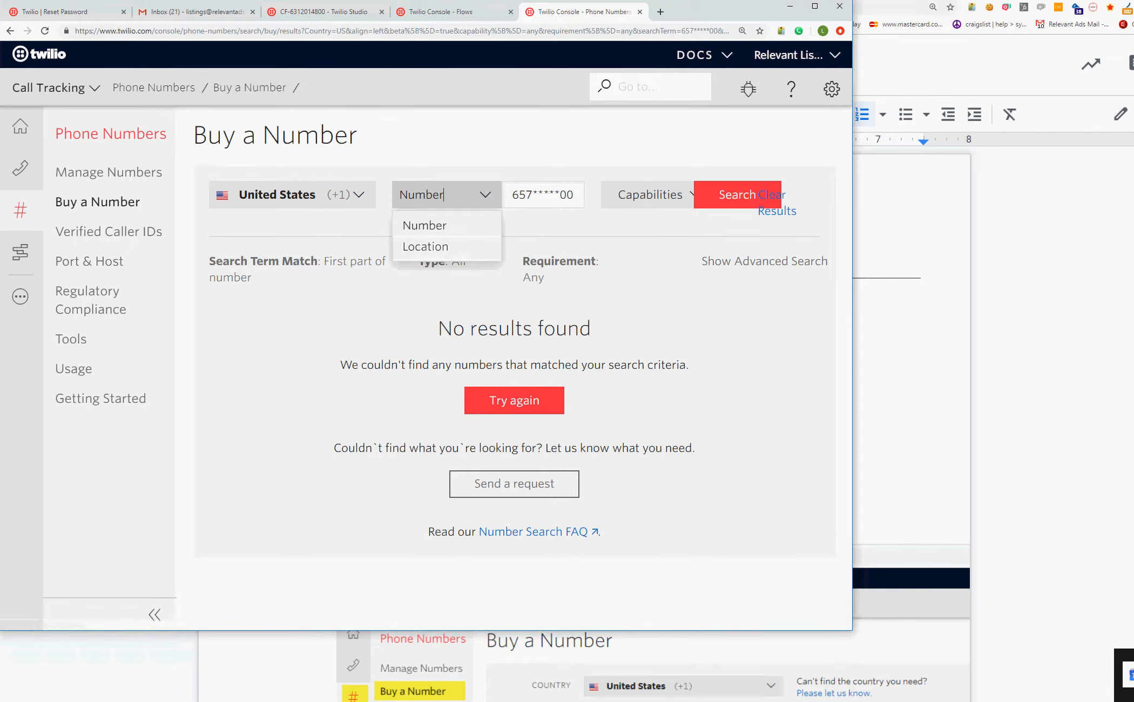
left_click(443, 195)
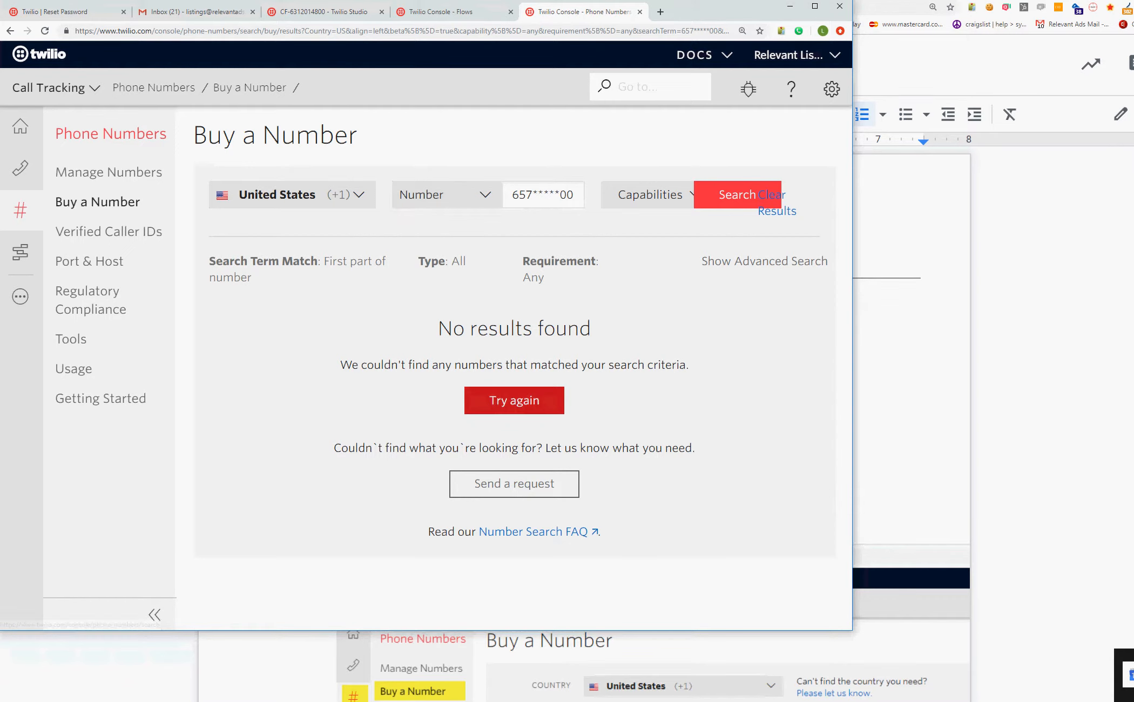
Start a fresh number search and look for numbers matching the pattern 657**00
left_click(514, 401)
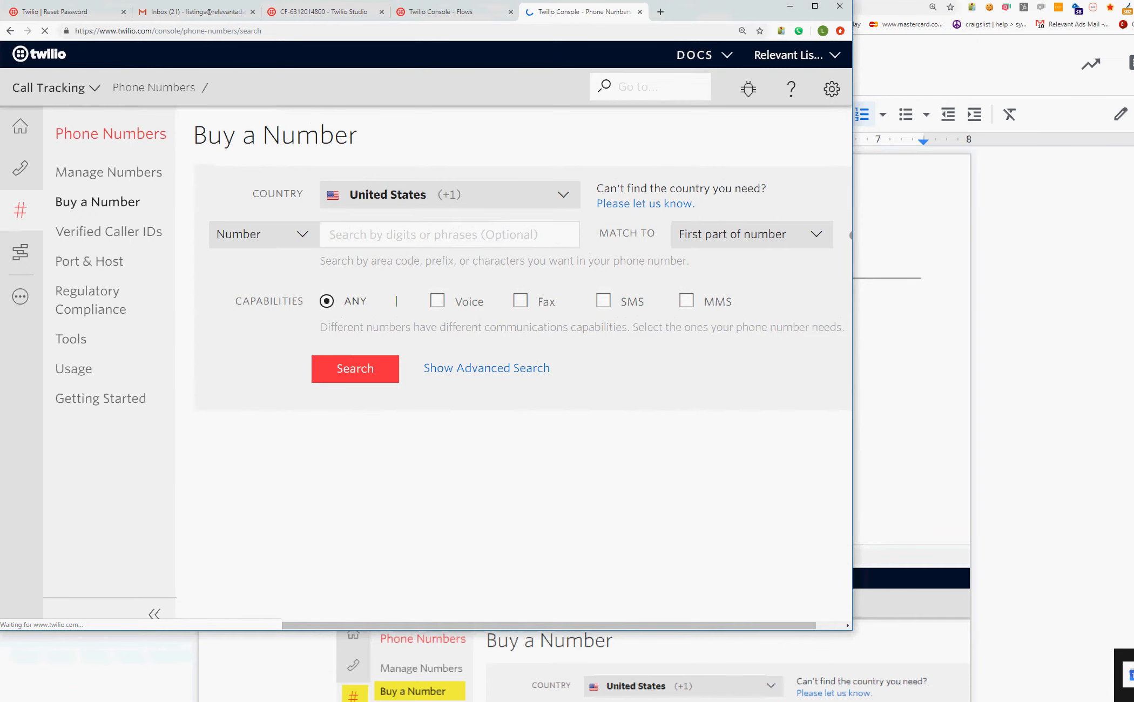
left_click(450, 235)
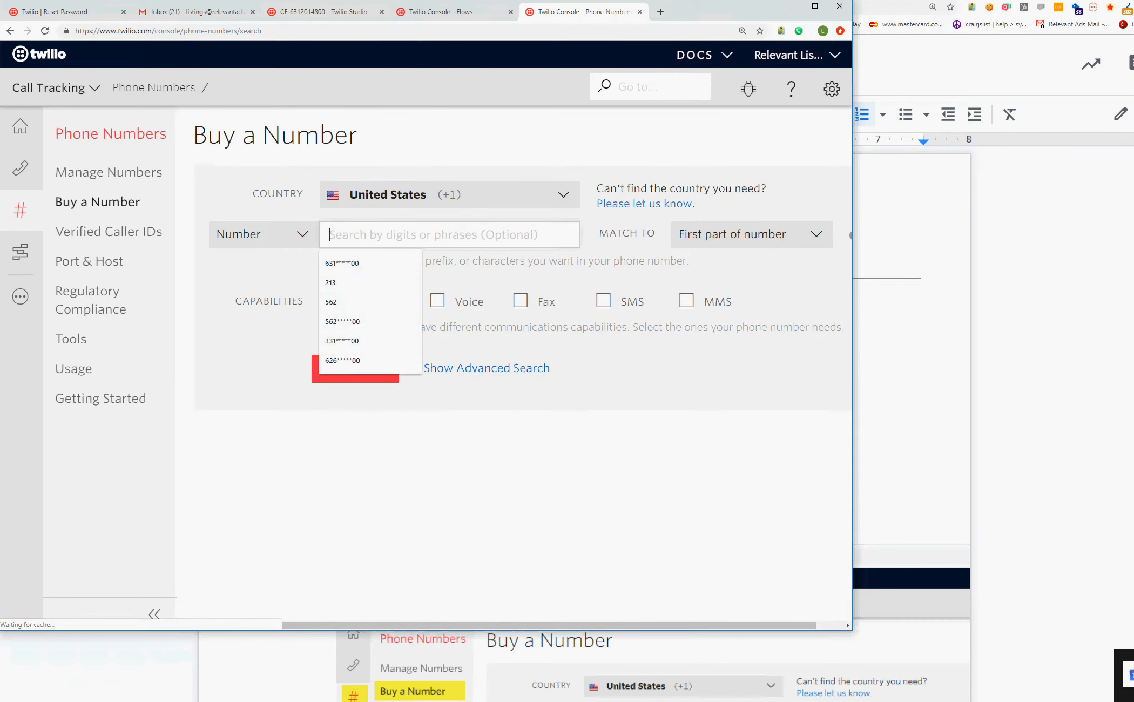
type("65")
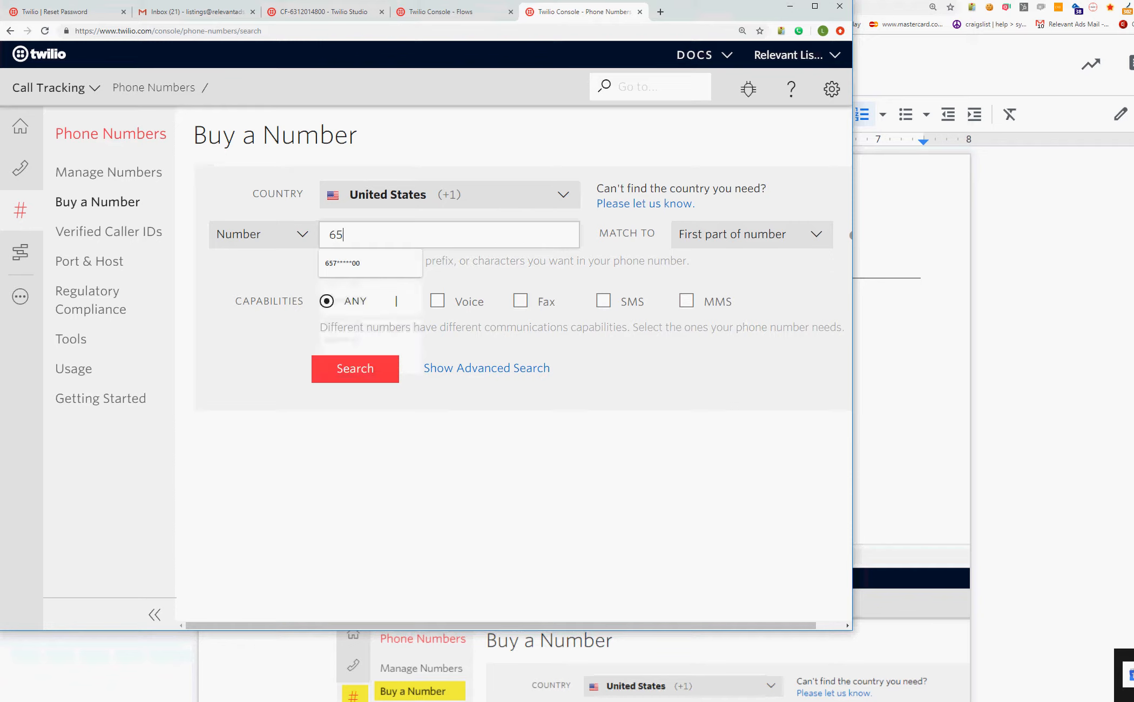
type("7**00")
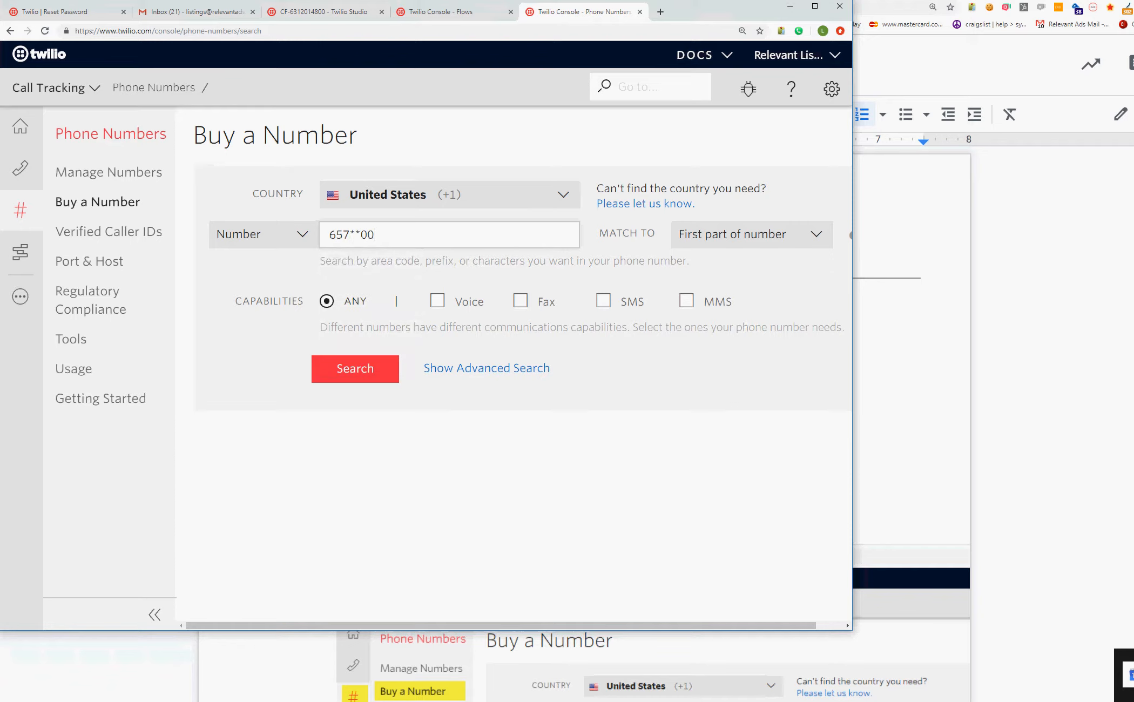
left_click(355, 369)
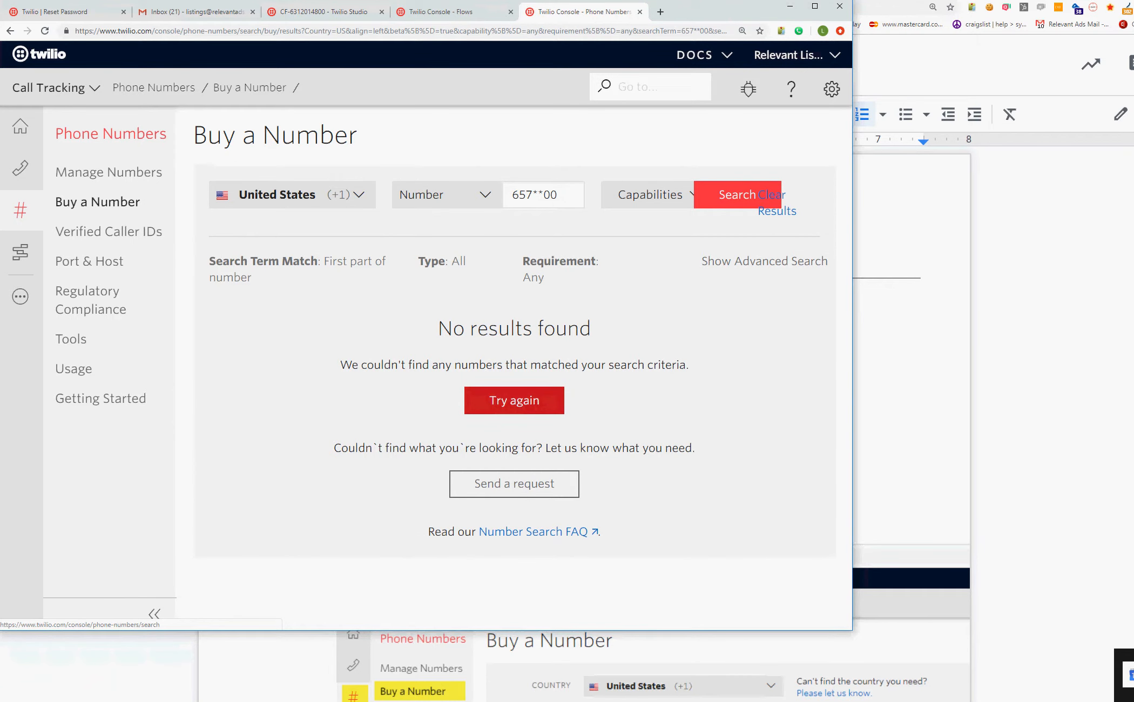
Switch back to the call tracking procedure document in Google Docs
key("Print")
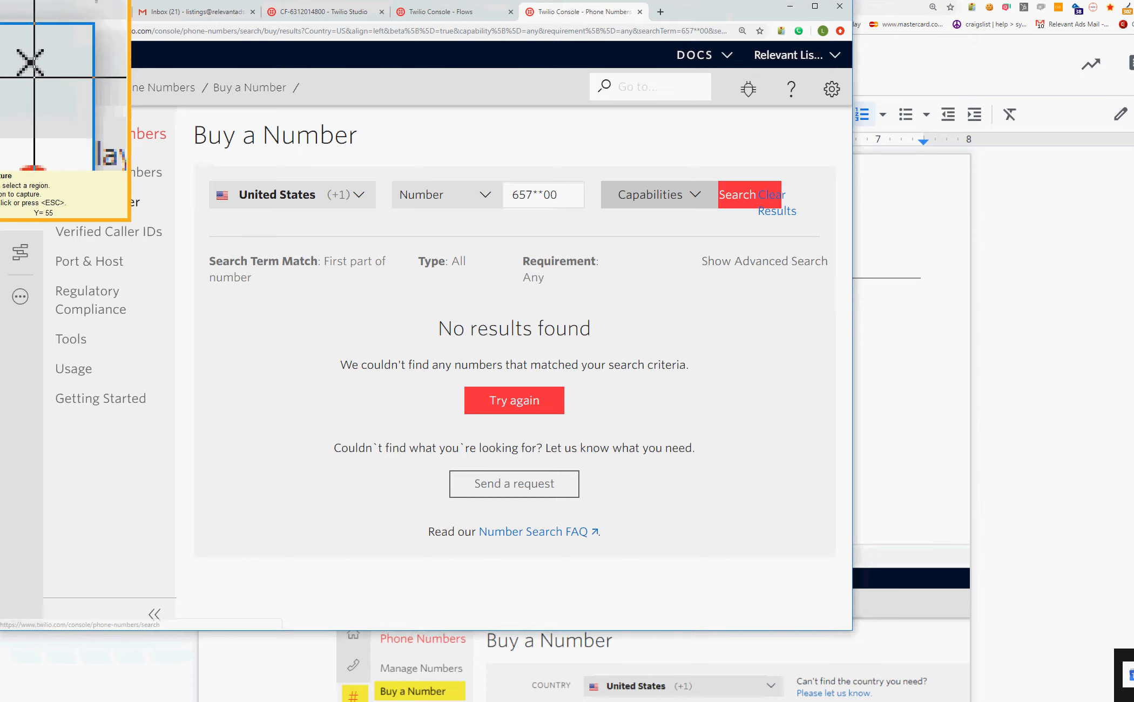
key("Escape")
key("alt+Tab")
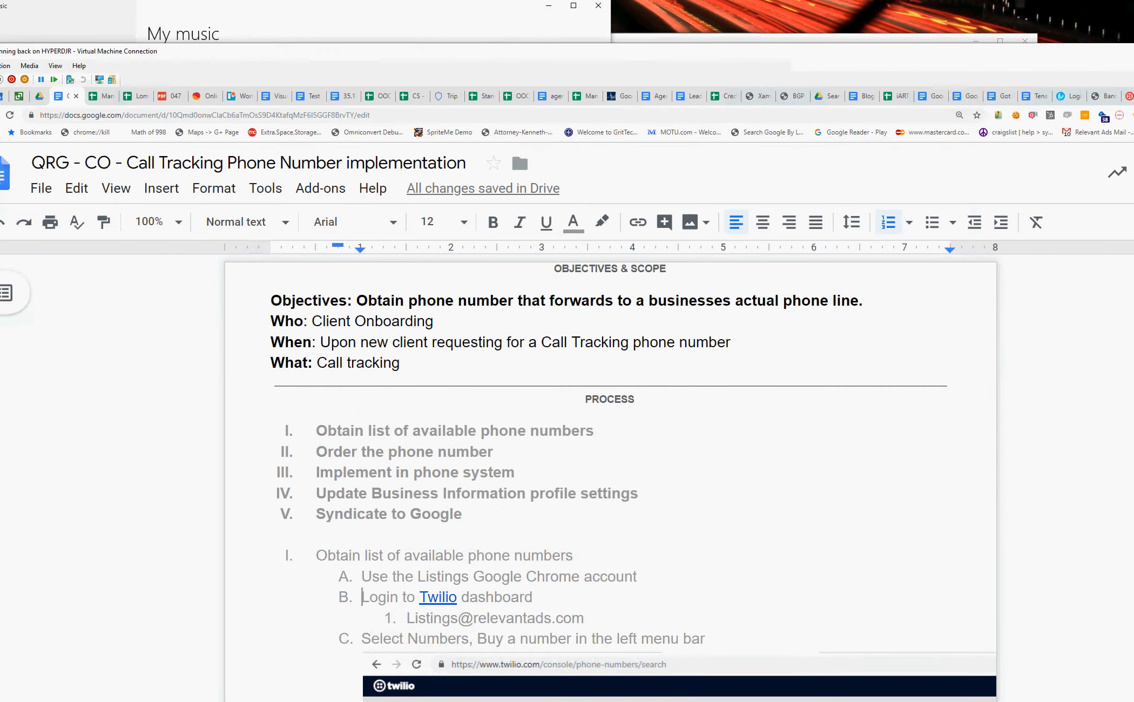
Switch to Twilio's Buy a Number page, search for numbers matching 631%00, and review the first result's purchase details without buying
key("Print")
key("Escape")
key("alt+Tab")
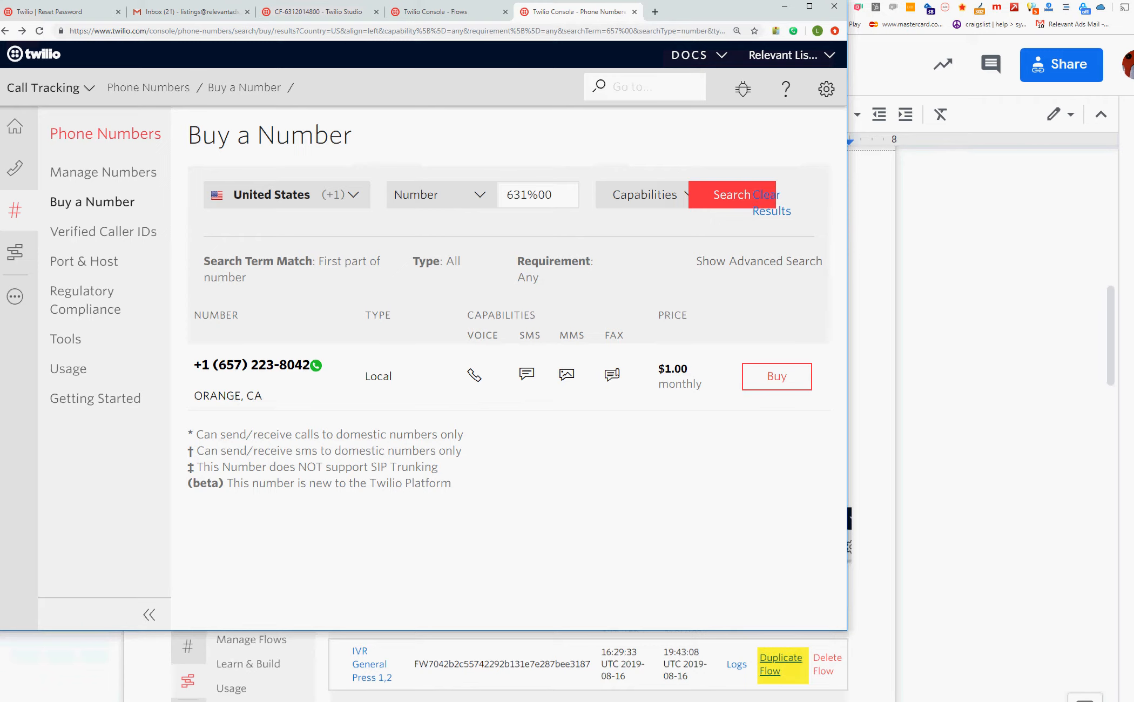
left_click_drag(717, 11, 723, 11)
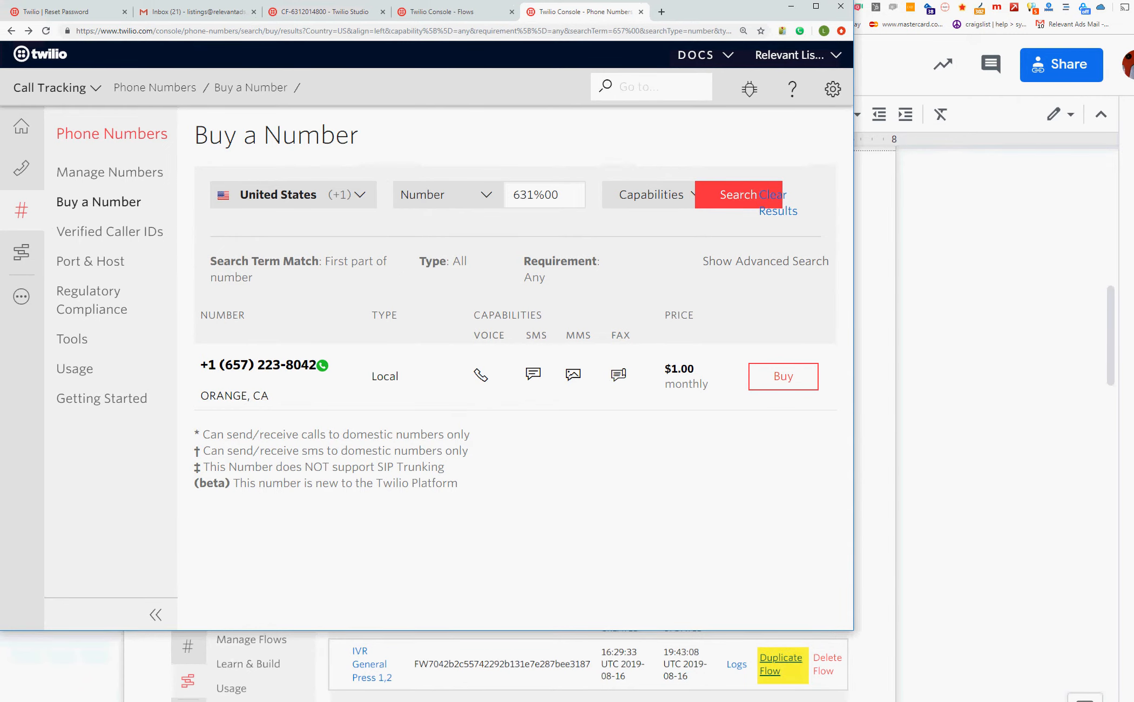
left_click(545, 194)
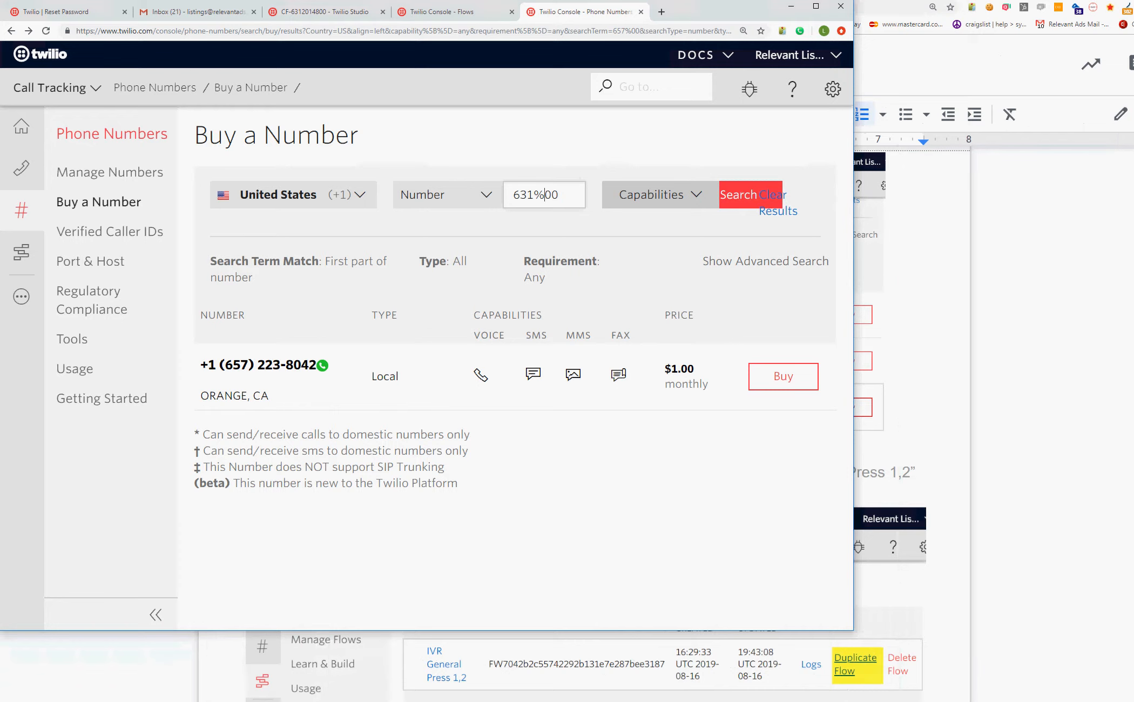
left_click(735, 195)
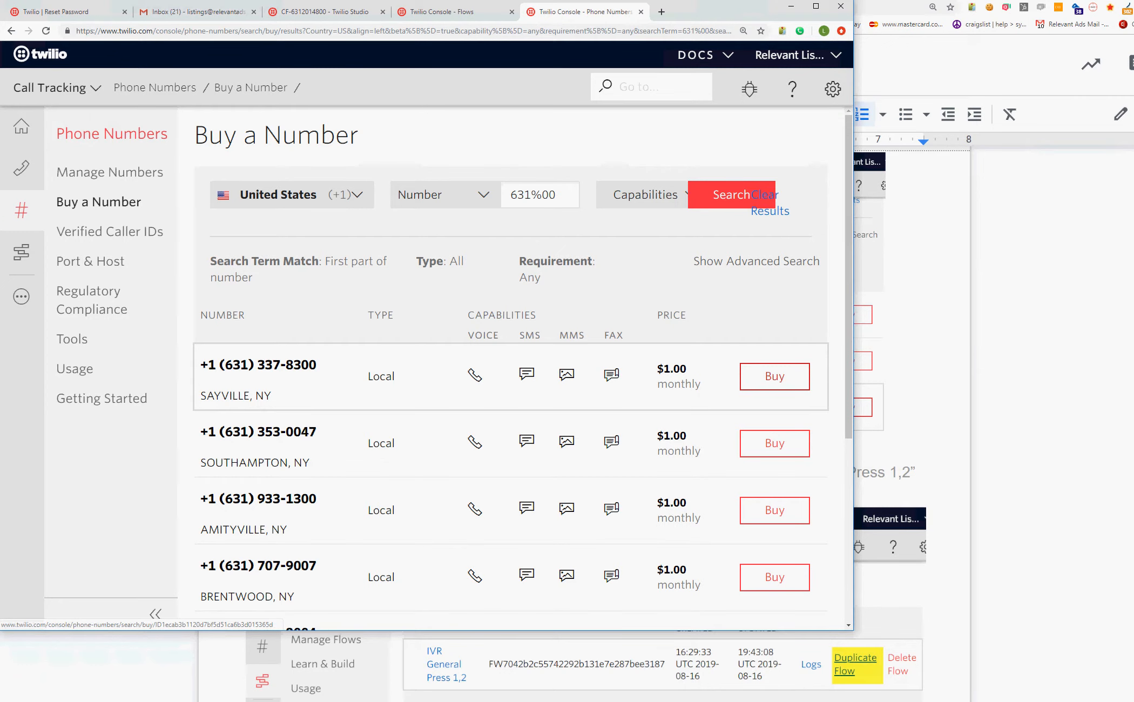
left_click(775, 376)
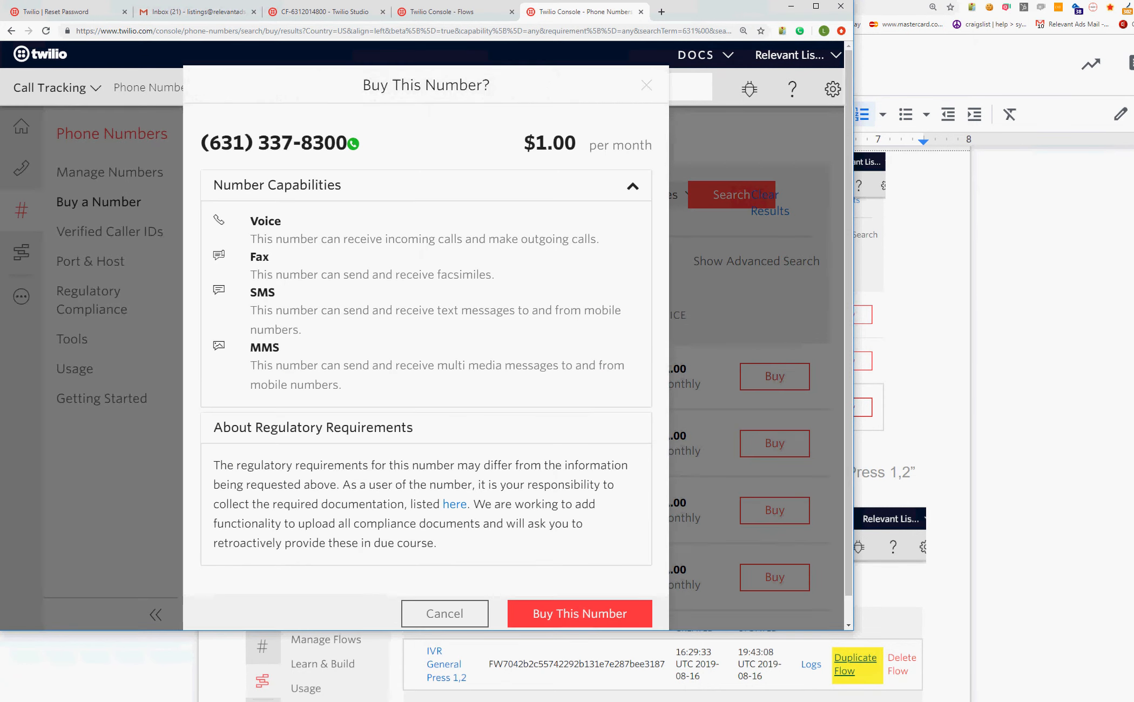
left_click(444, 614)
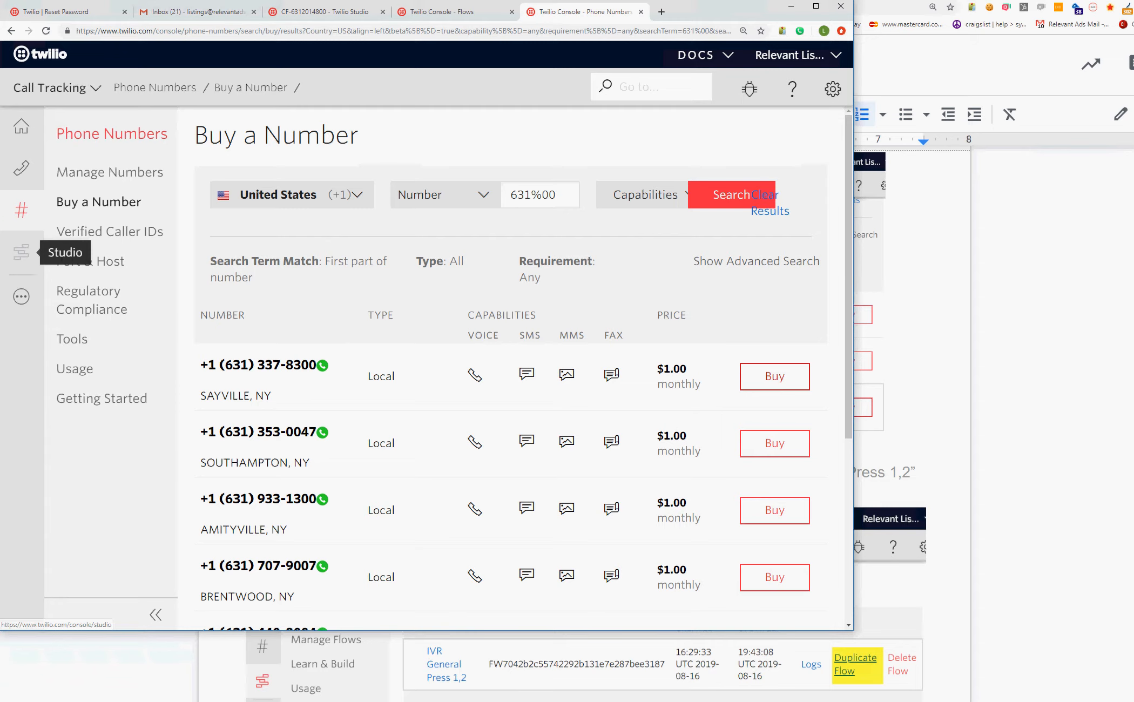
Duplicate the IVR General Press 1,2 flow in Studio and rename the copy to SF- followed by the client's phone number
left_click(21, 252)
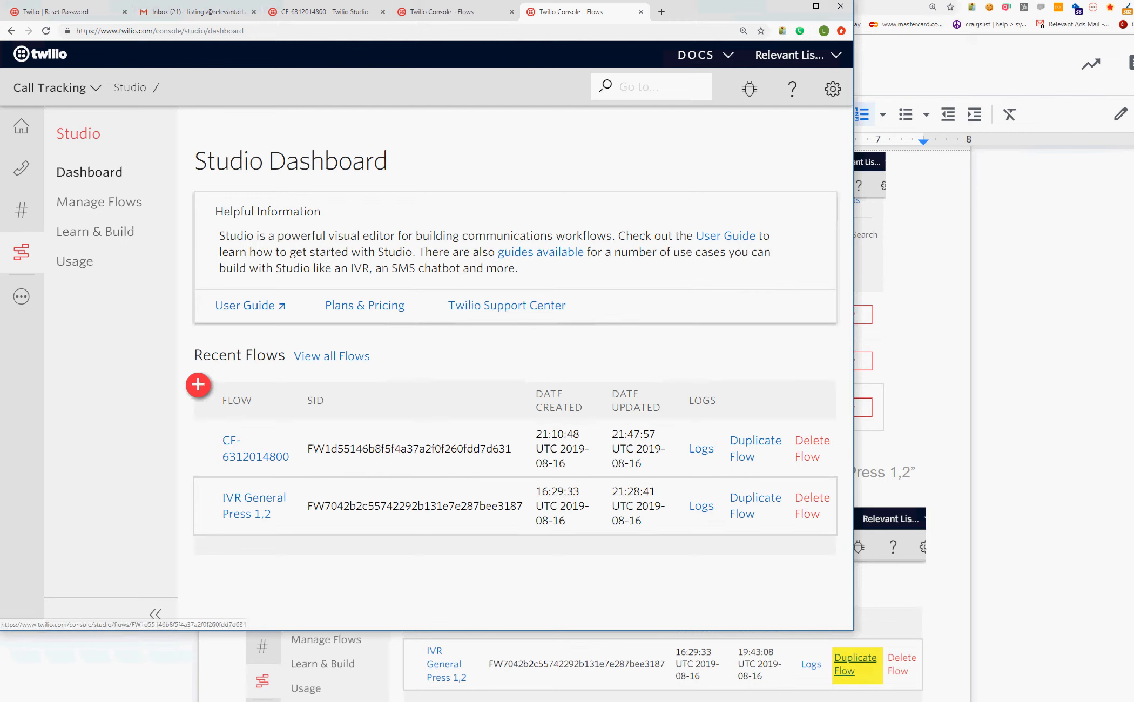
left_click(755, 505)
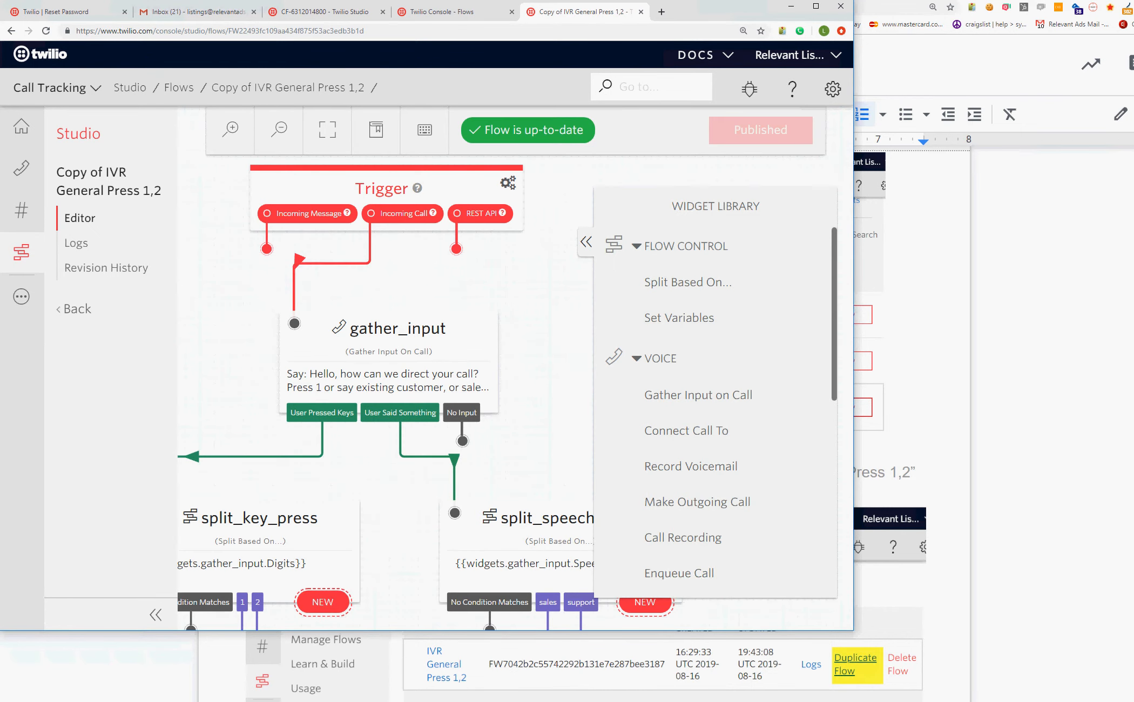
left_click(382, 190)
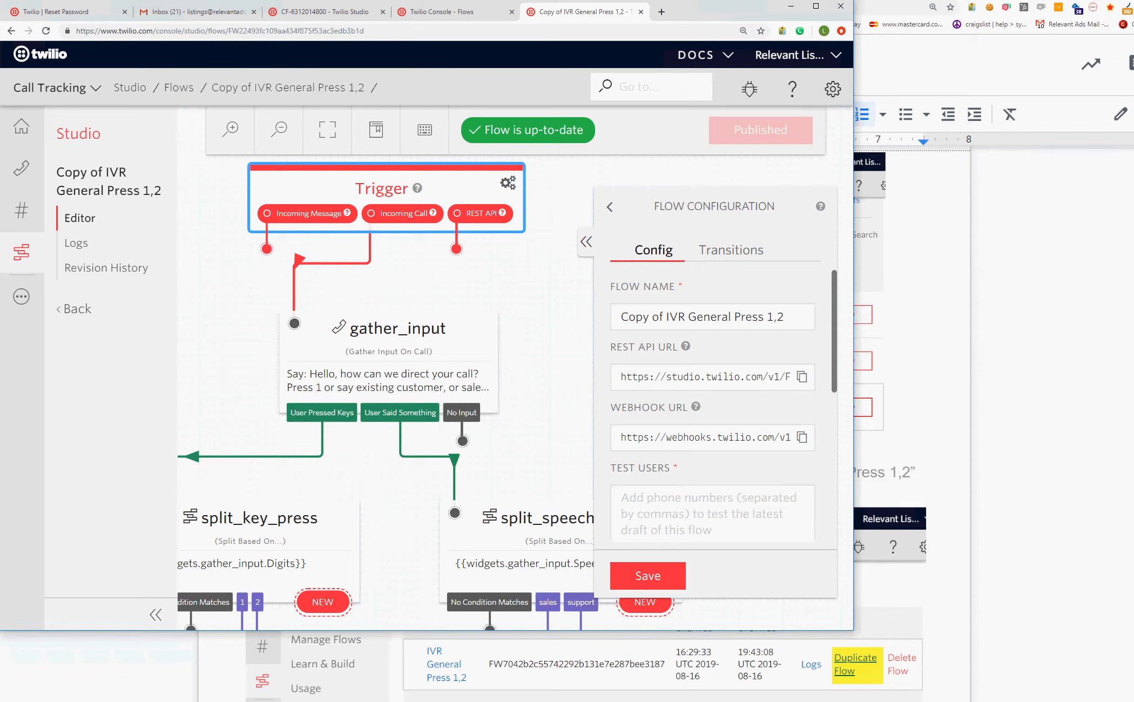
triple_click(702, 317)
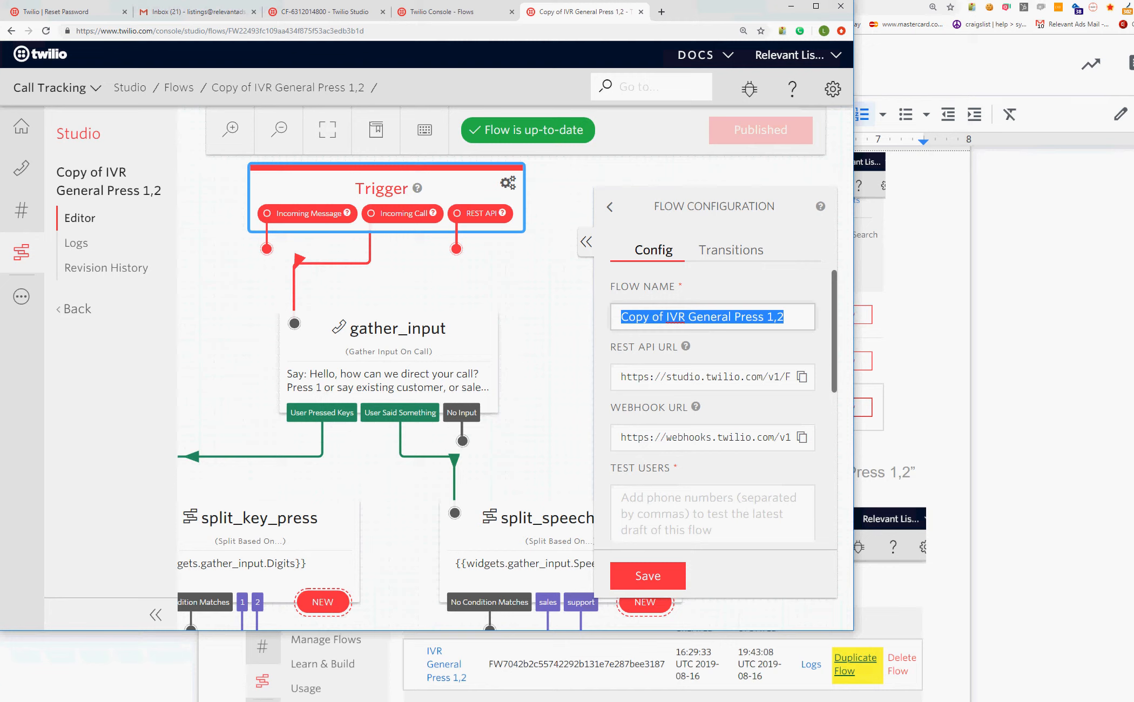
type("SF")
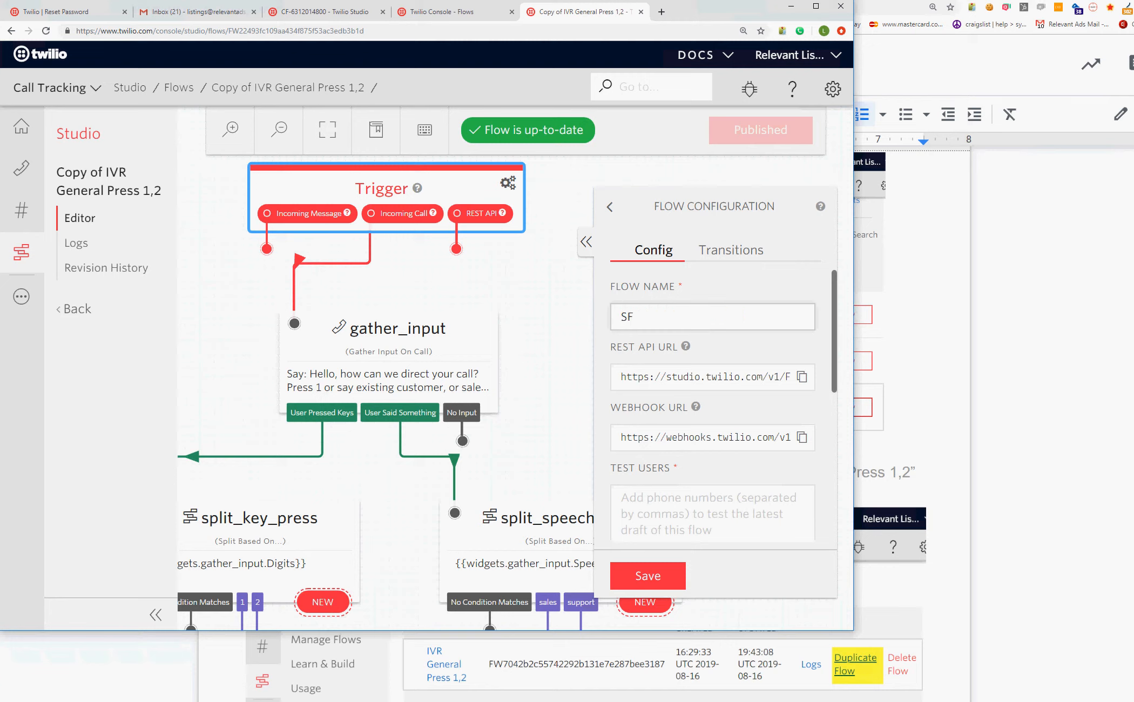
type("-7145551212")
key("BackSpace")
key("BackSpace")
type("00")
Insert "thank you for calling Joses Plumbing." after "Hello," in the gather_input widget's spoken message
left_click(389, 351)
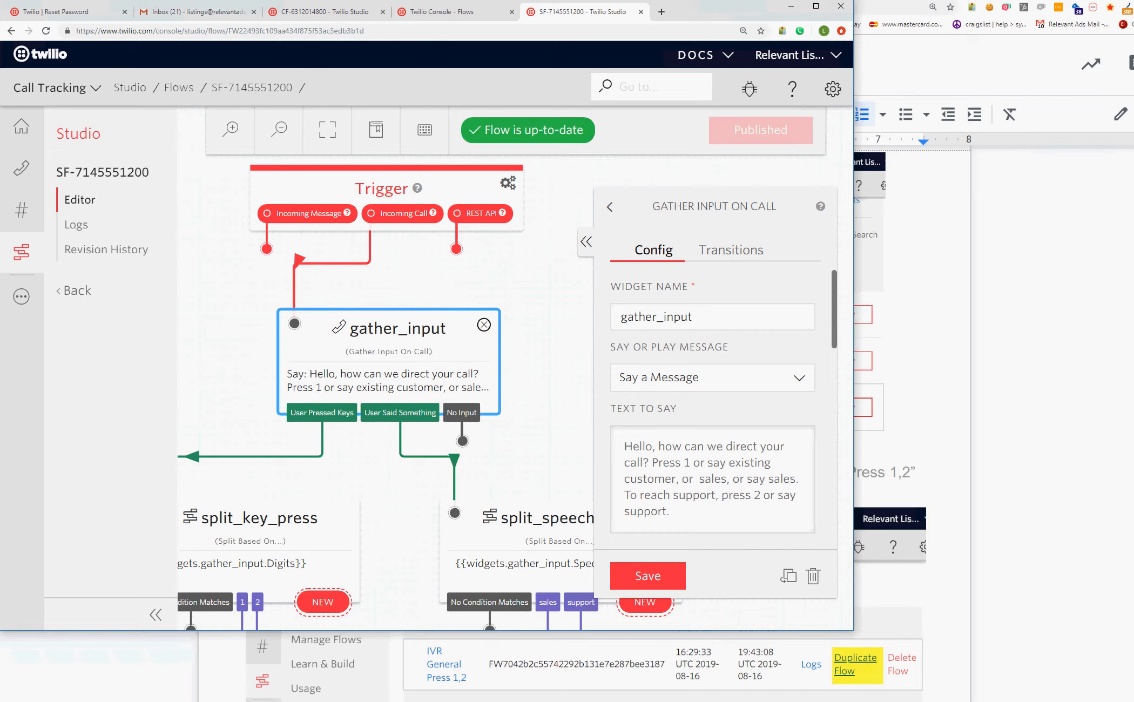
type("JOSE PLUM")
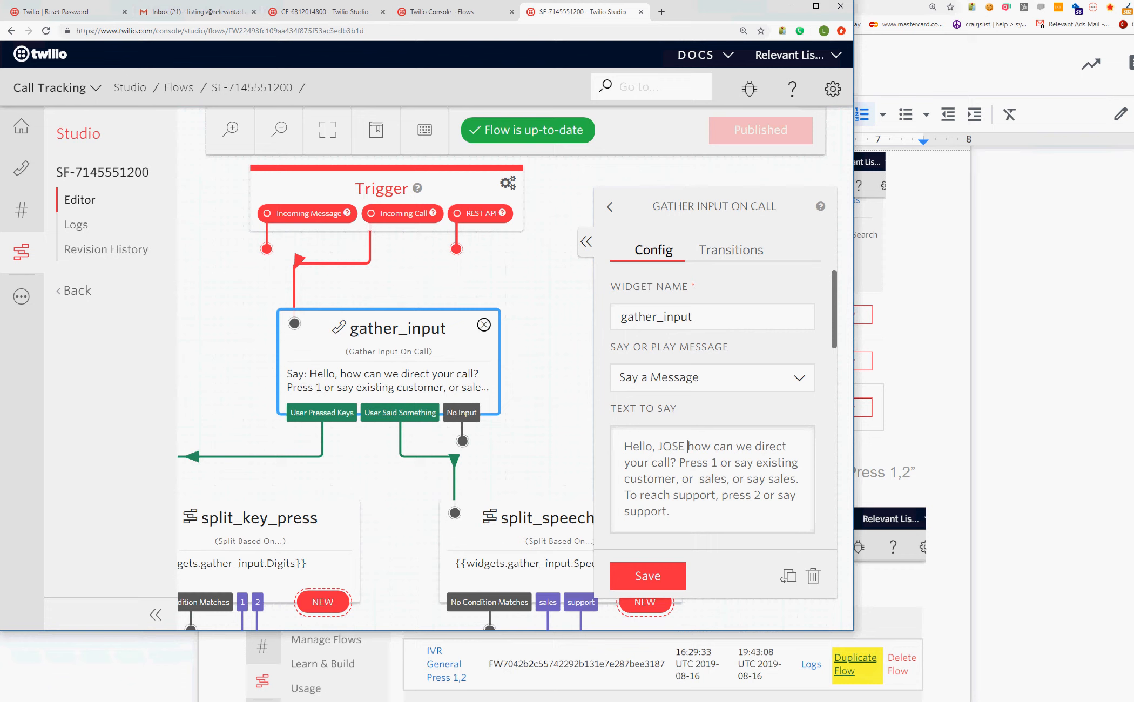
type("BING")
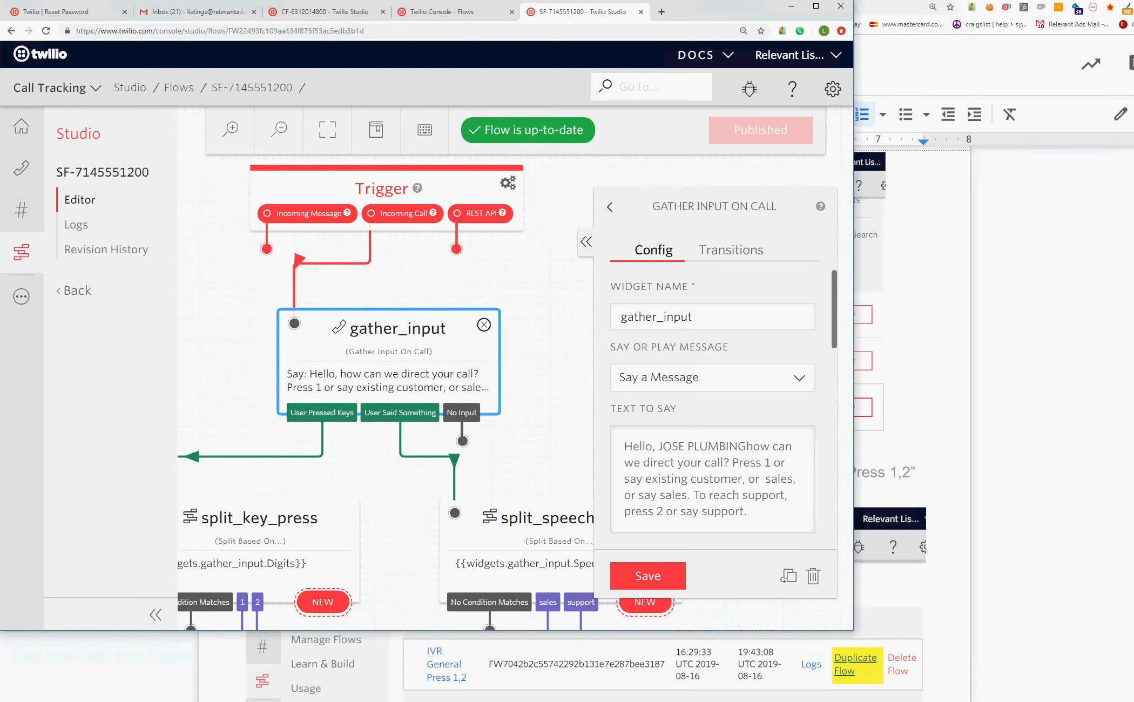
key("ctrl+shift+Left")
key("ctrl+shift+Left")
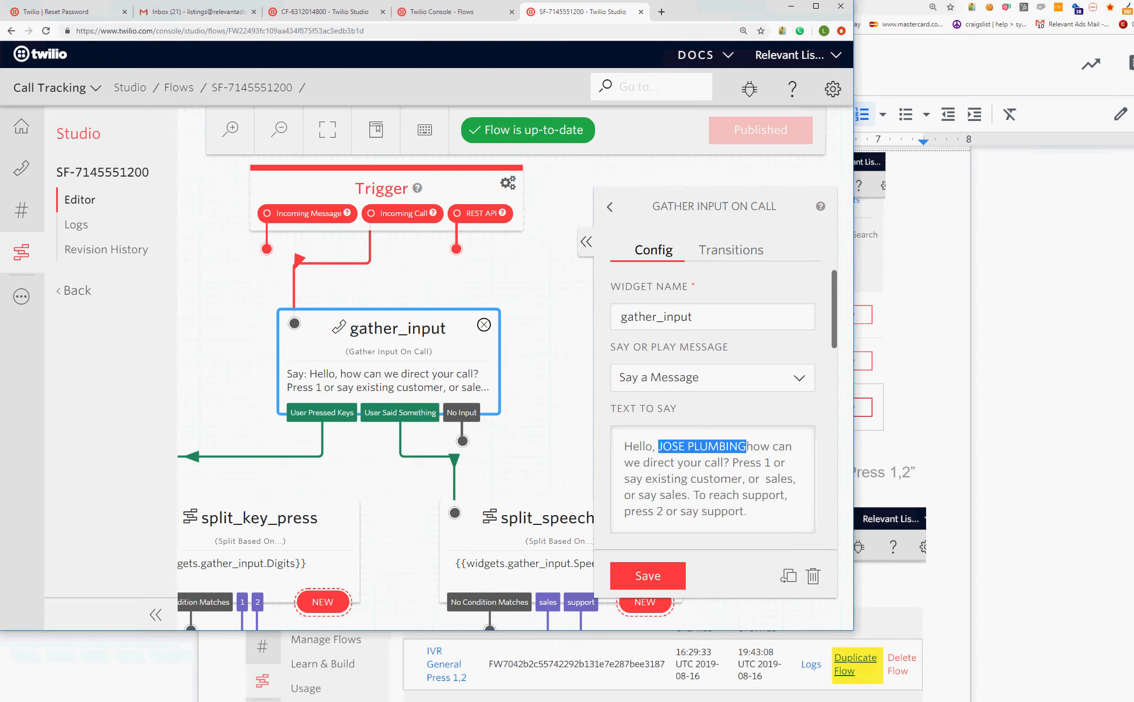
type("thank you for call")
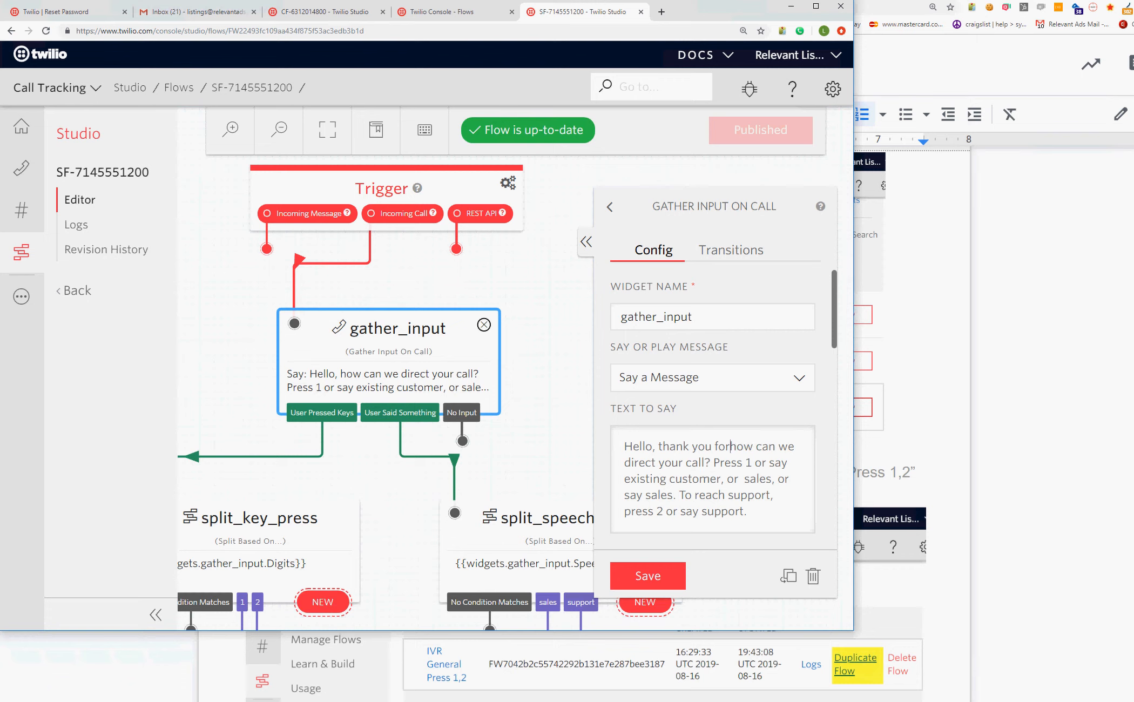
type("ing Joses Pl")
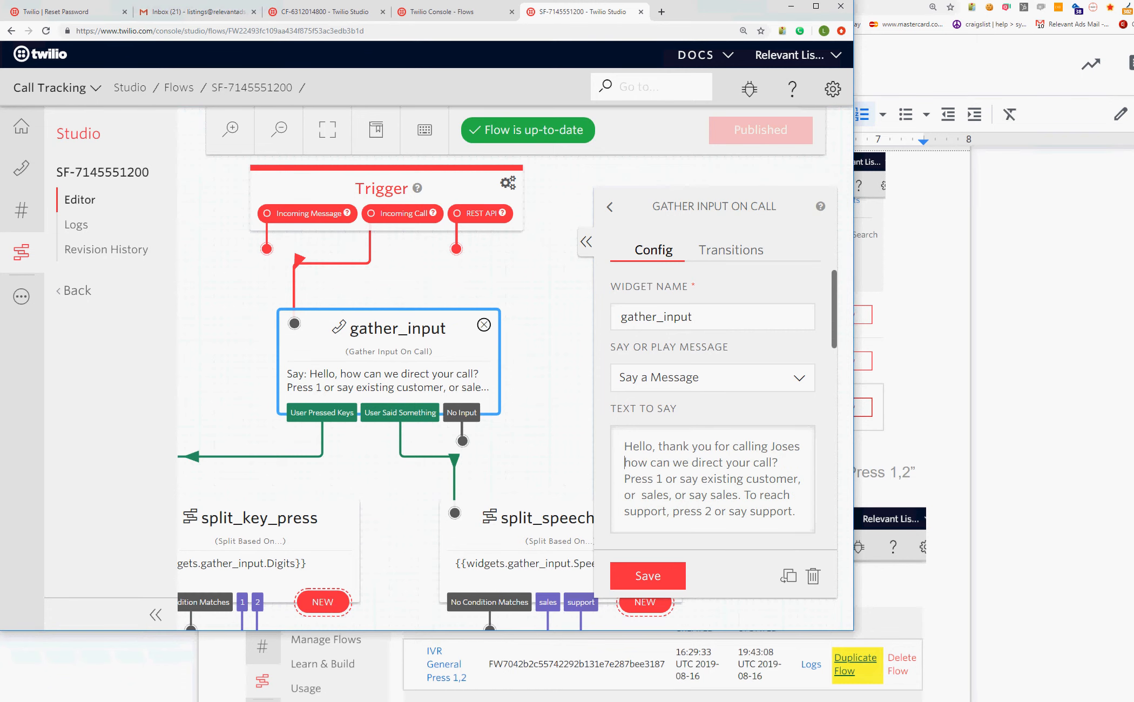
type("umbing.")
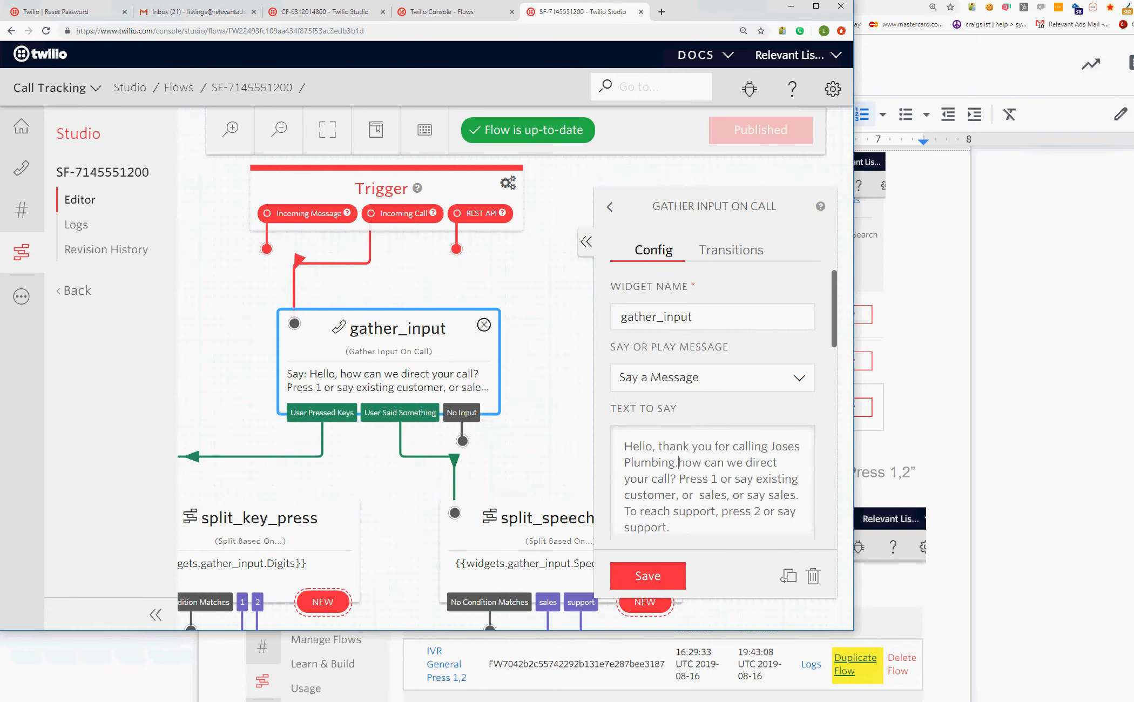
Delete the question "how can we direct your call?" from the gather_input message
key("ctrl+shift+Right")
key("ctrl+shift+Right")
key("ctrl+shift+Right")
key("ctrl+shift+Right")
key("ctrl+shift+Right")
key("ctrl+shift+Right")
key("BackSpace")
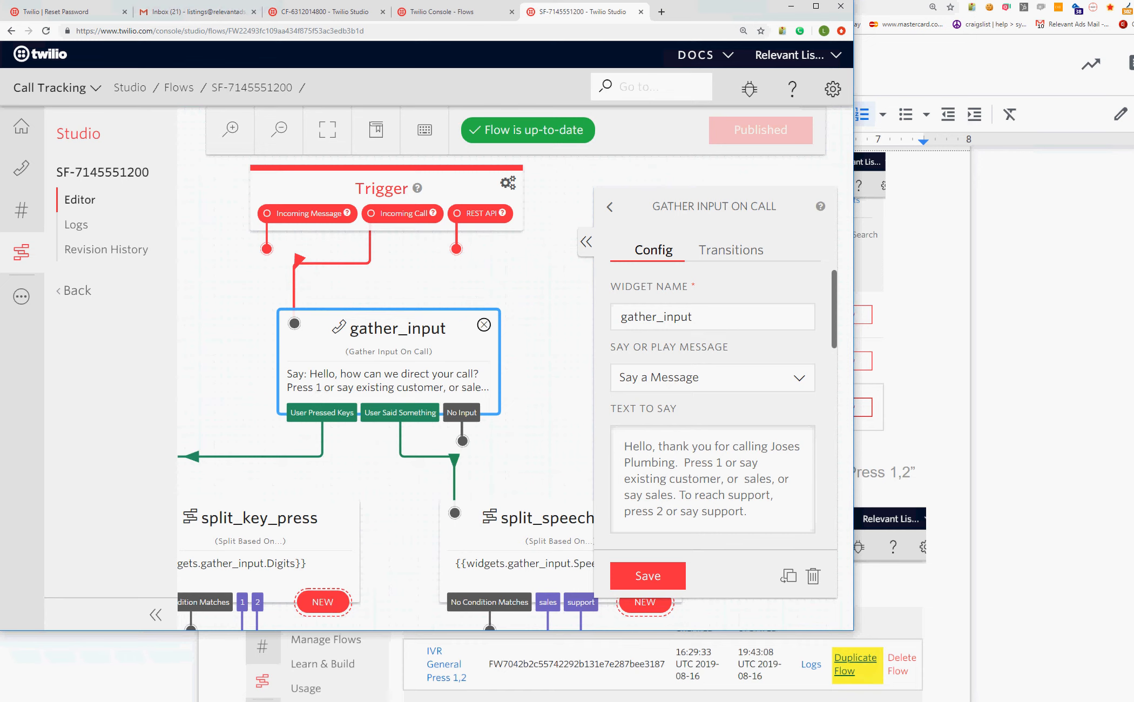
Replace the single number that the Existing widget connects calls to with the client's phone number, keeping the leading 1
scroll(386, 392, "down", 5)
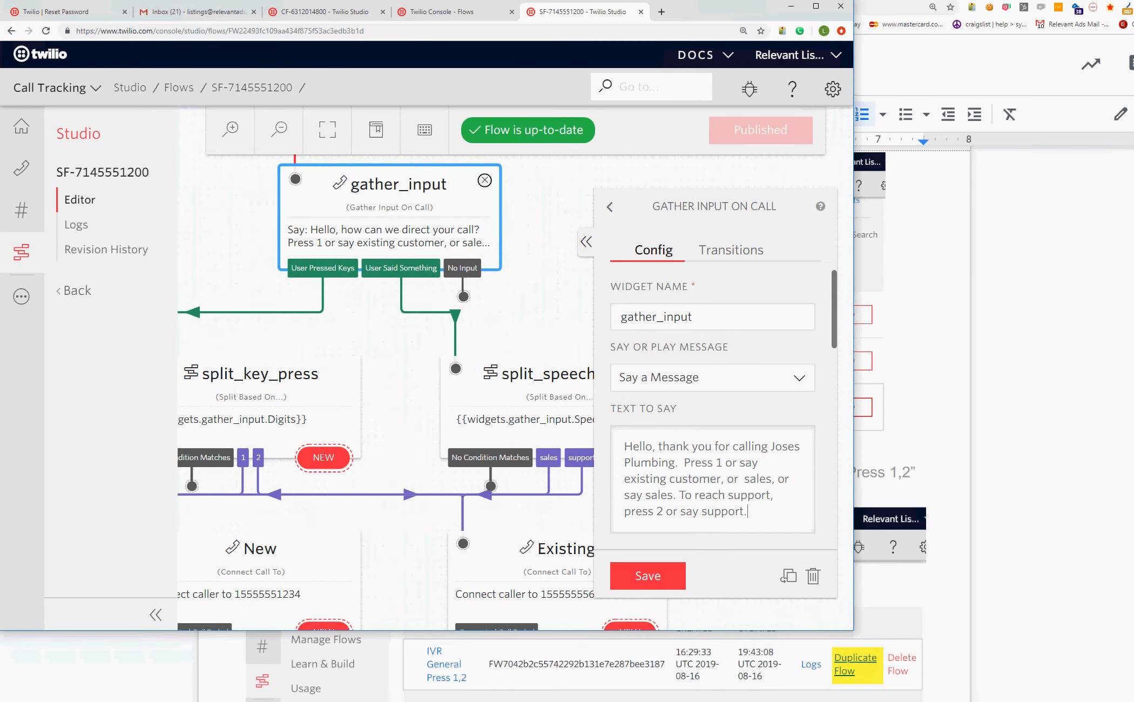
left_click(540, 564)
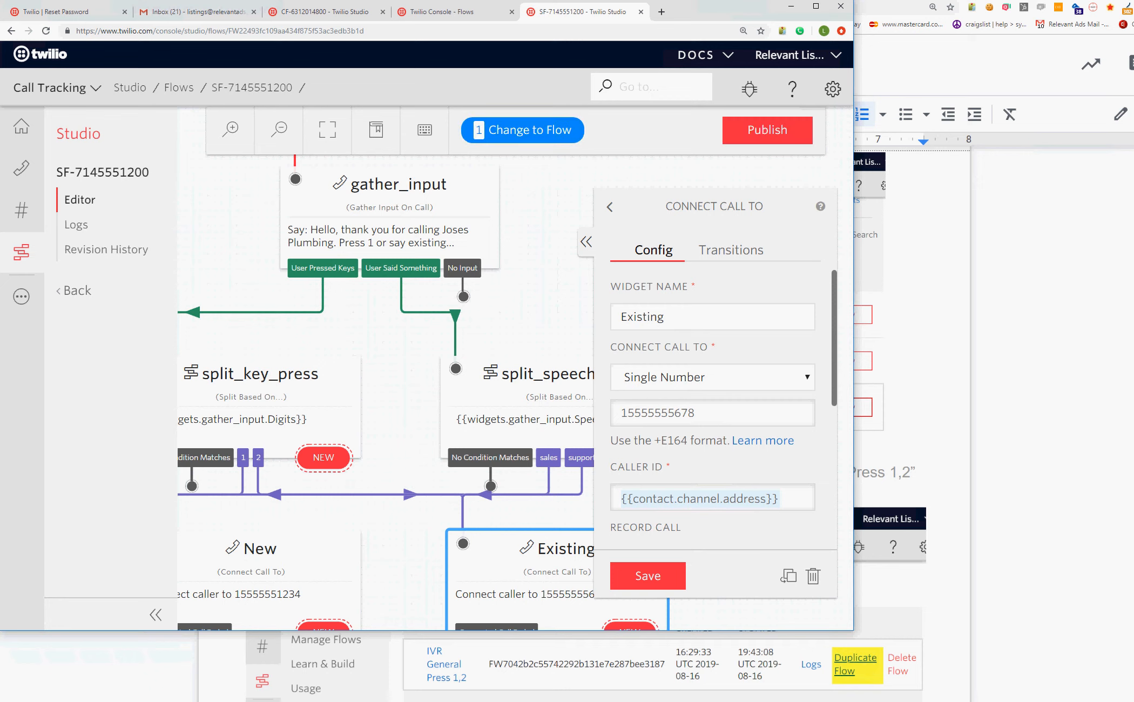
left_click_drag(628, 413, 695, 413)
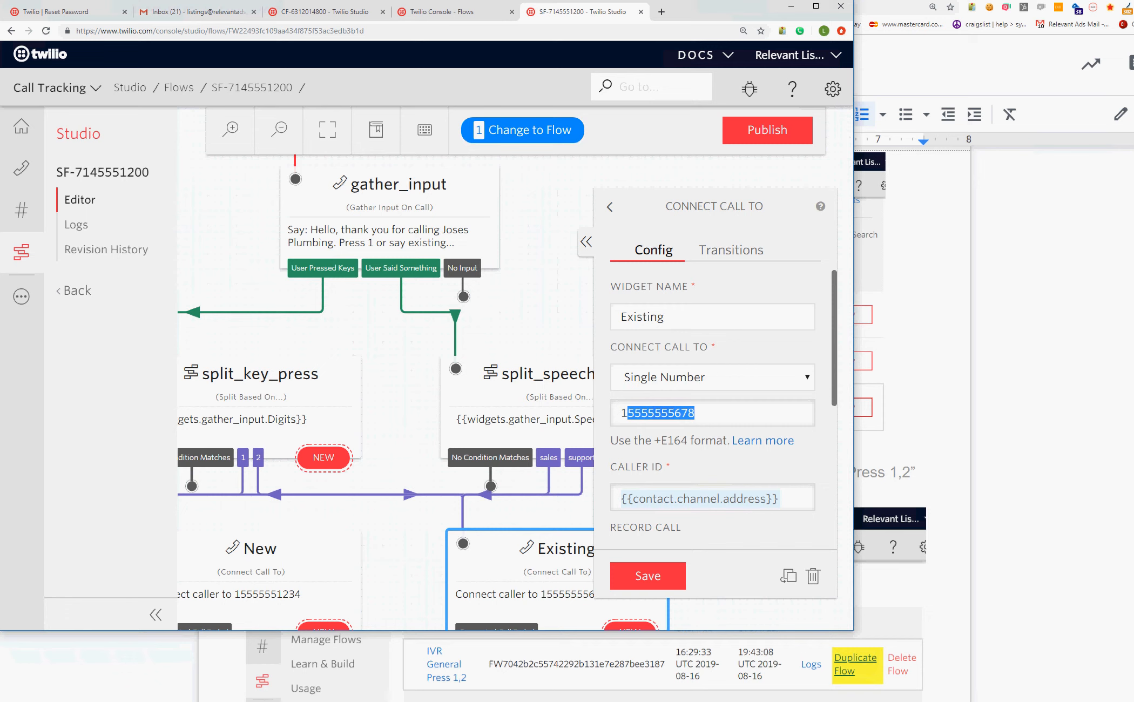
type("714")
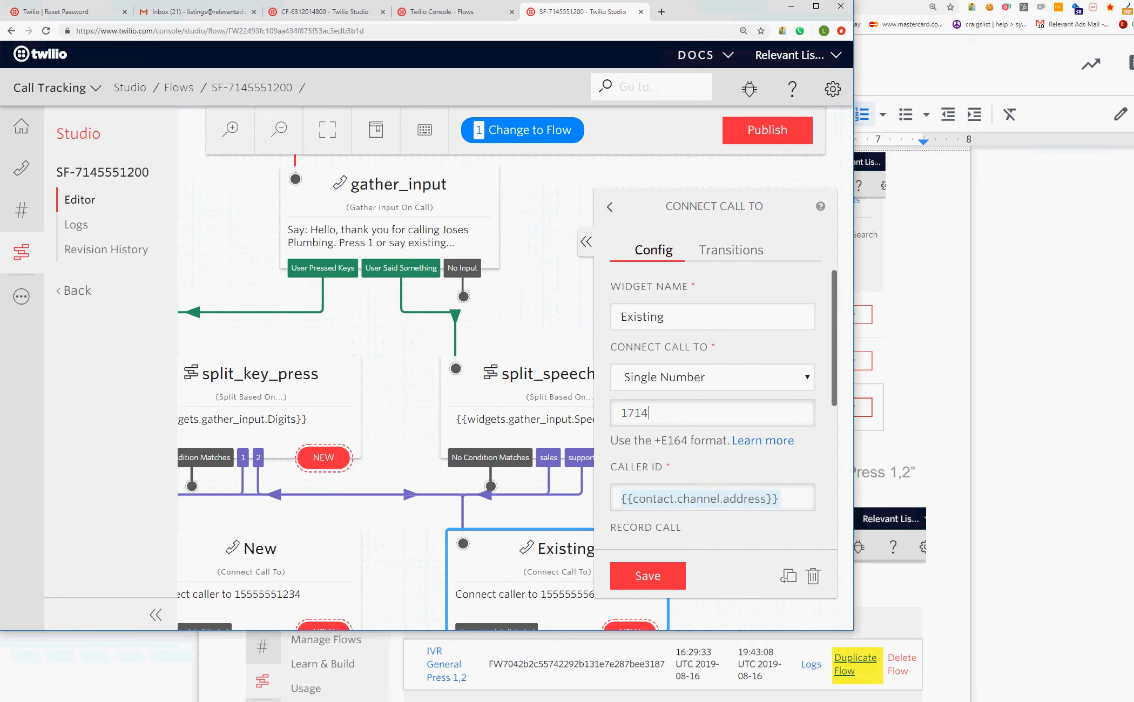
type("5551212")
Save the New call widget's configuration, check the list of changes made, and publish the flow
left_click(275, 572)
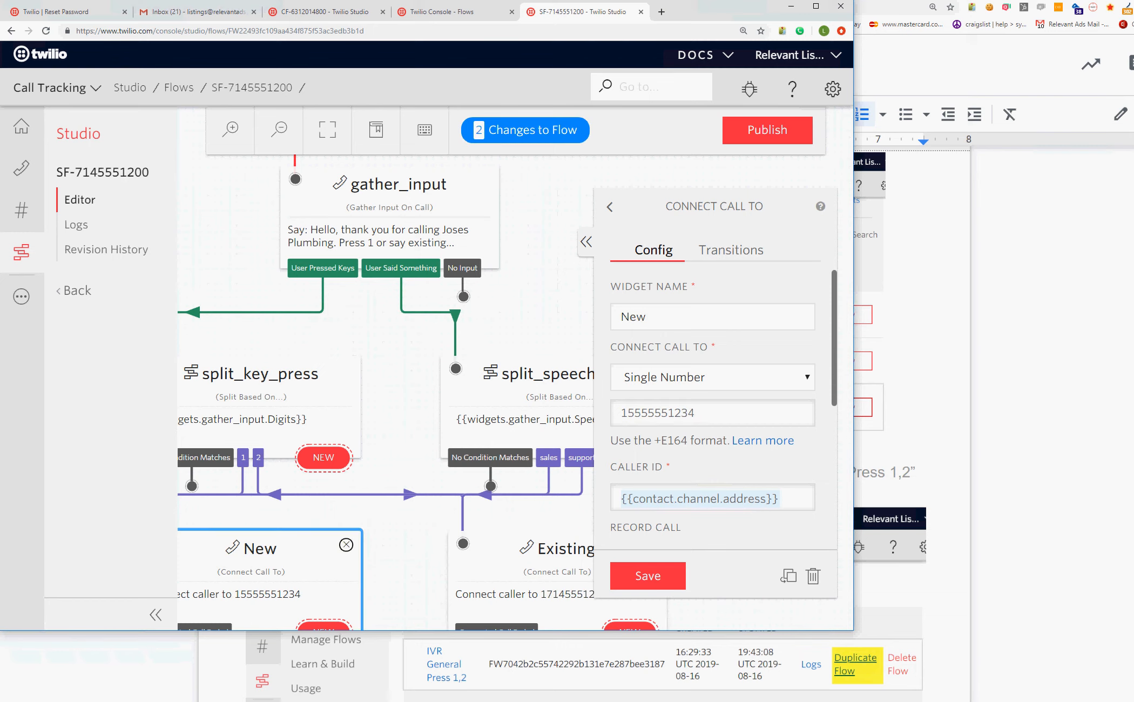
left_click_drag(628, 414, 697, 413)
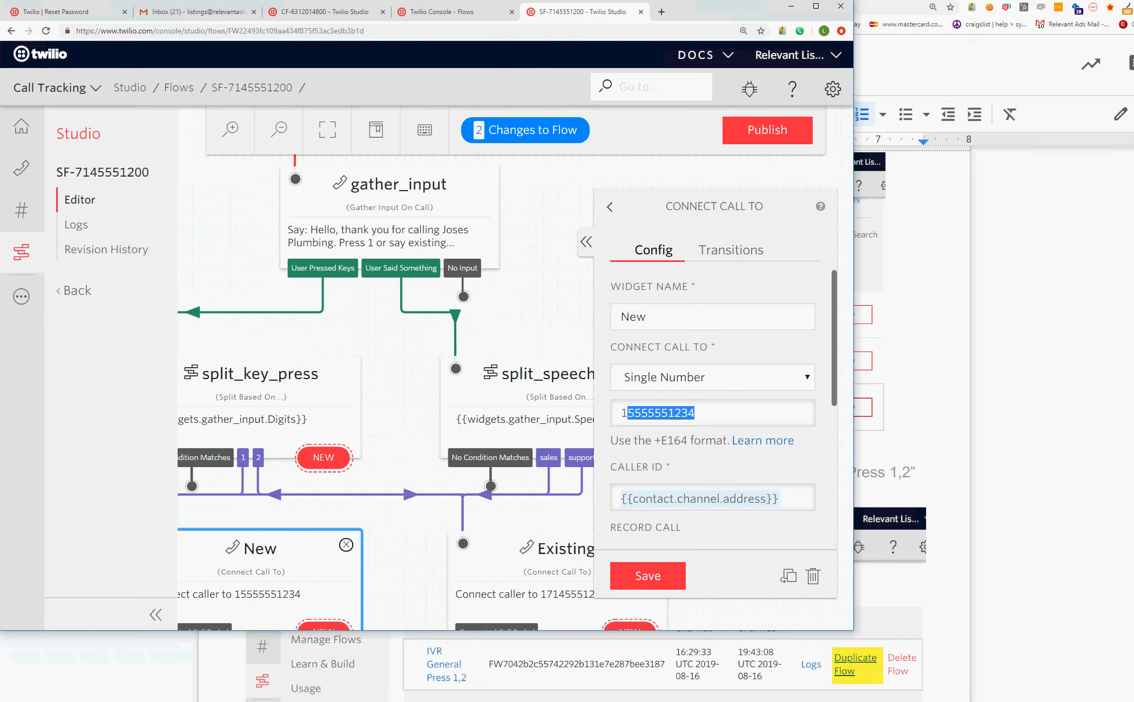
left_click(648, 576)
mouse_move(532, 131)
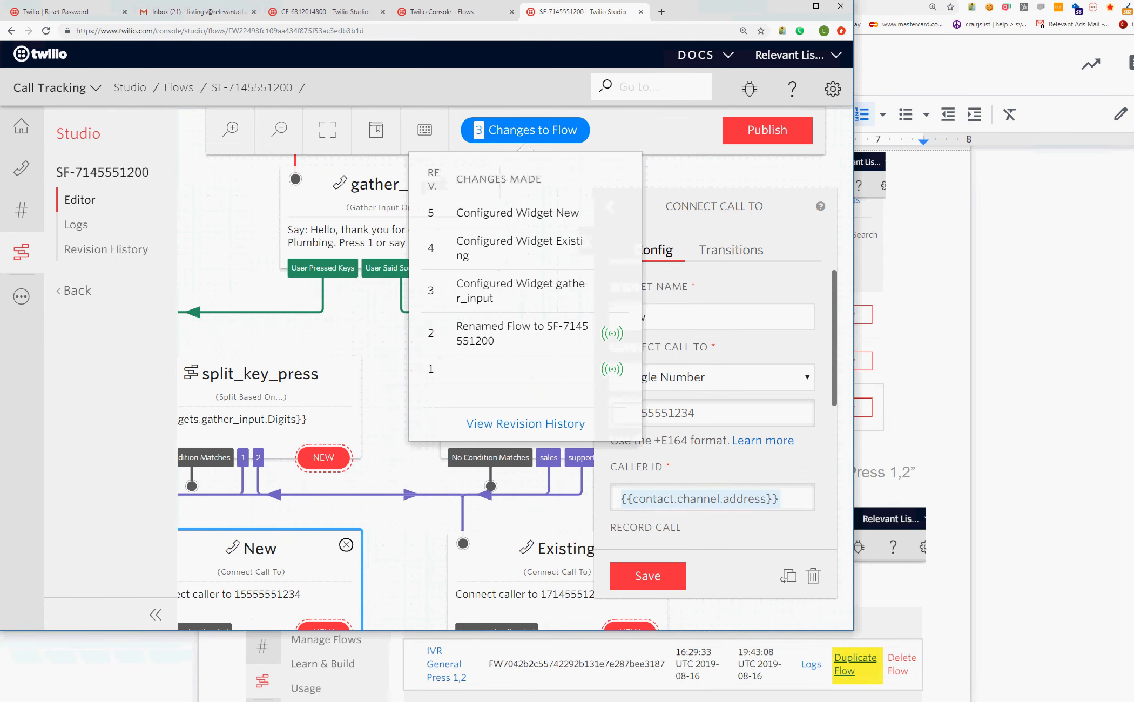
left_click(768, 130)
left_click(608, 234)
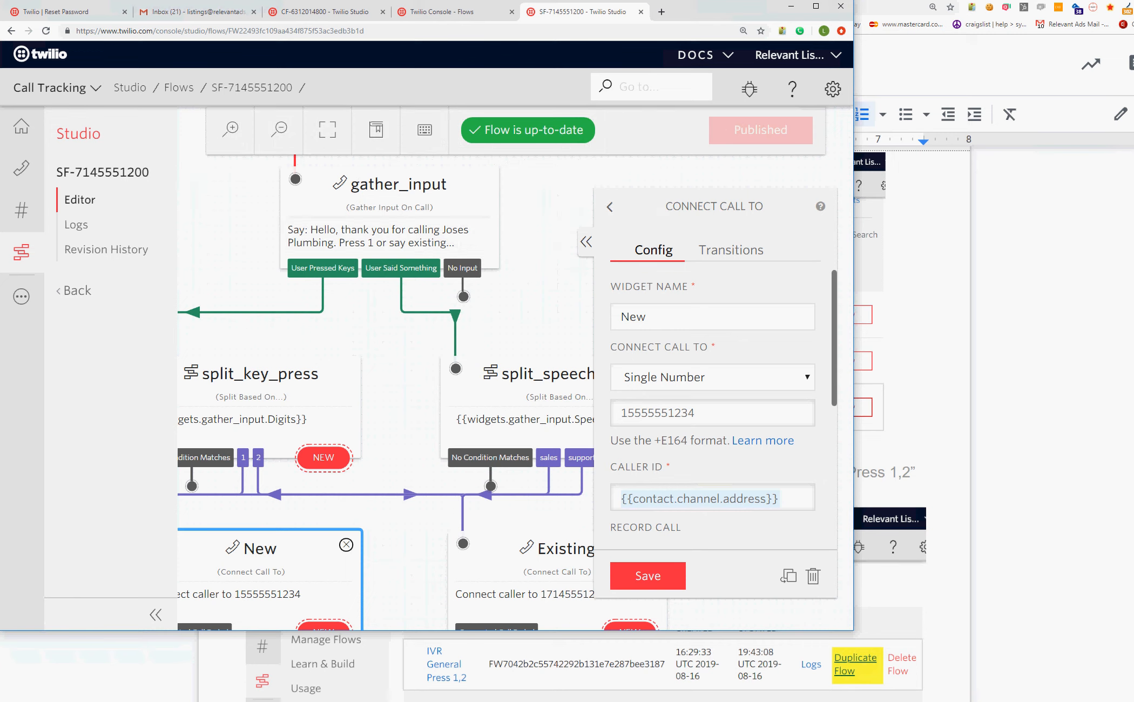
Open the configuration of the active phone number and examine its Voice settings
left_click(21, 210)
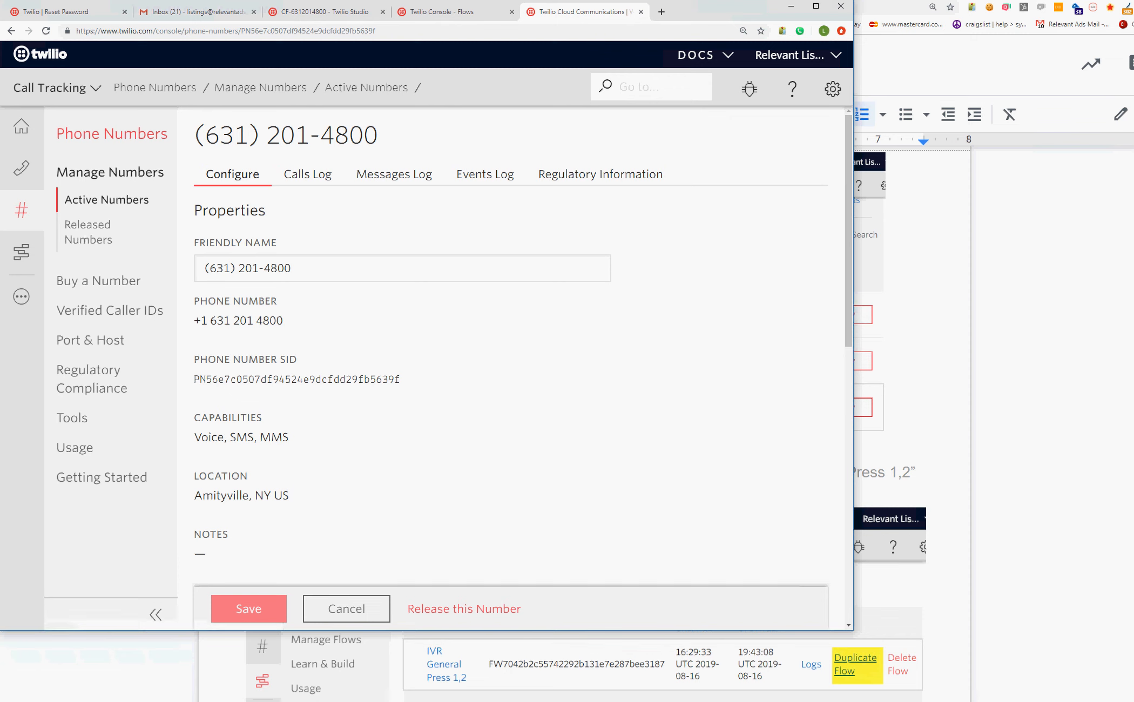
scroll(511, 367, "down", 8)
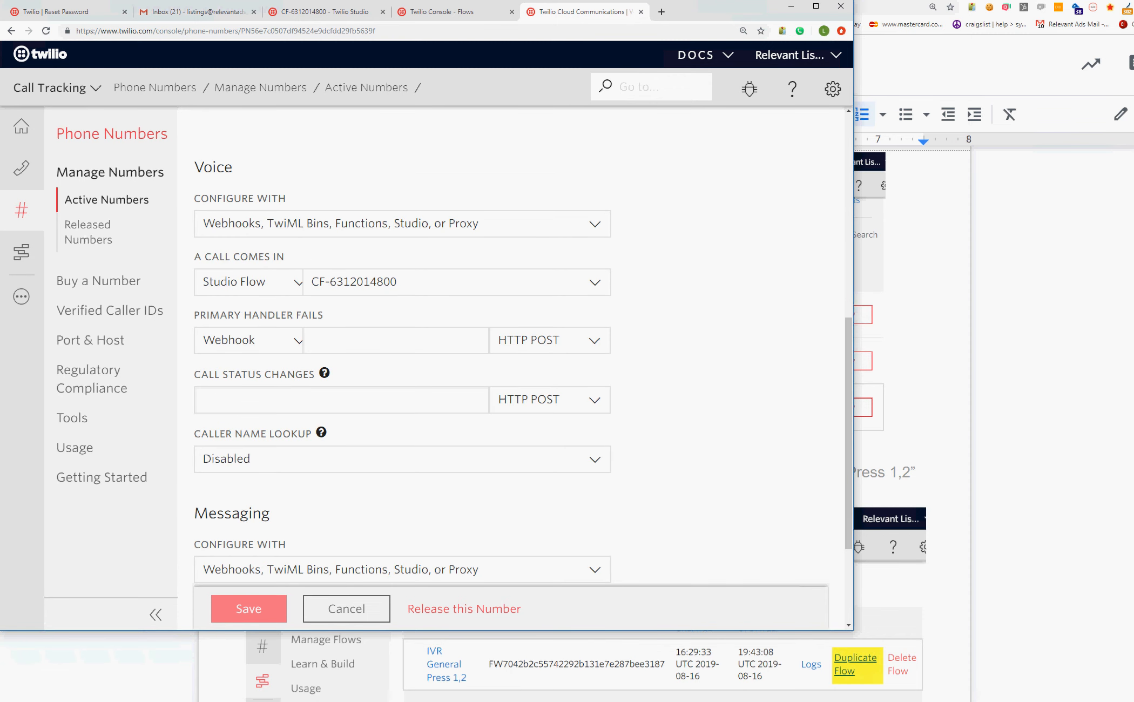
left_click_drag(203, 167, 224, 167)
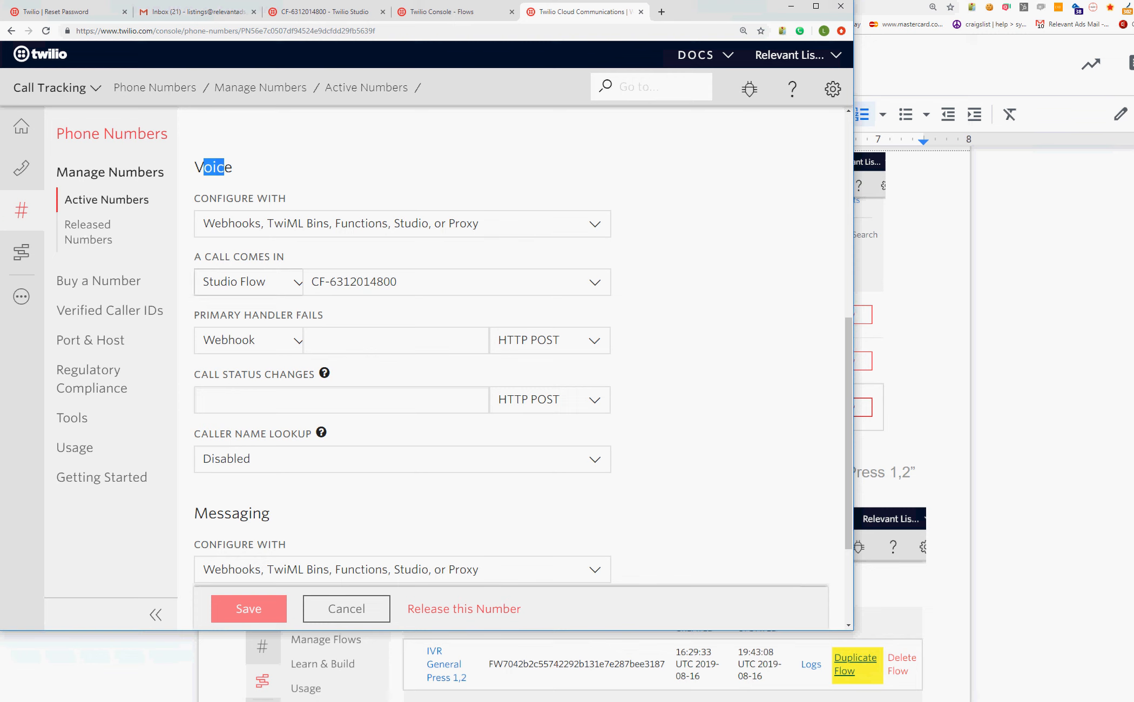
Try the new SF- flow as the handler for incoming calls, reselect the CF- flow, and cancel the number's configuration
left_click(457, 282)
left_click(457, 282)
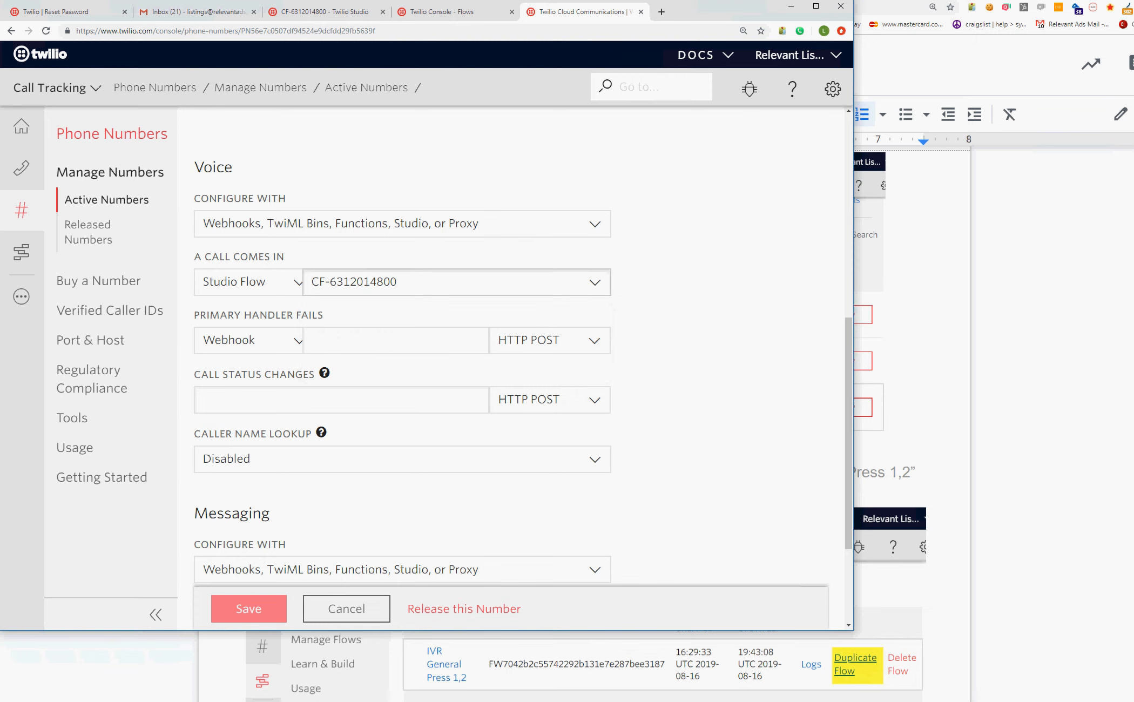
left_click(457, 282)
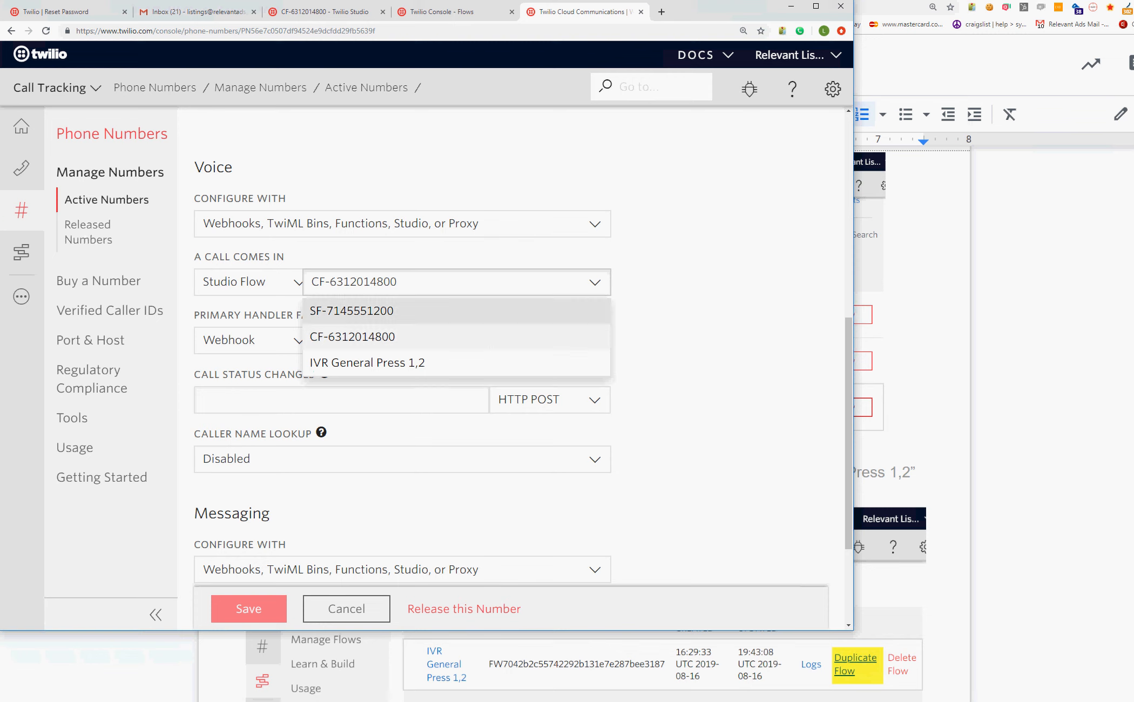
left_click(457, 312)
left_click(457, 282)
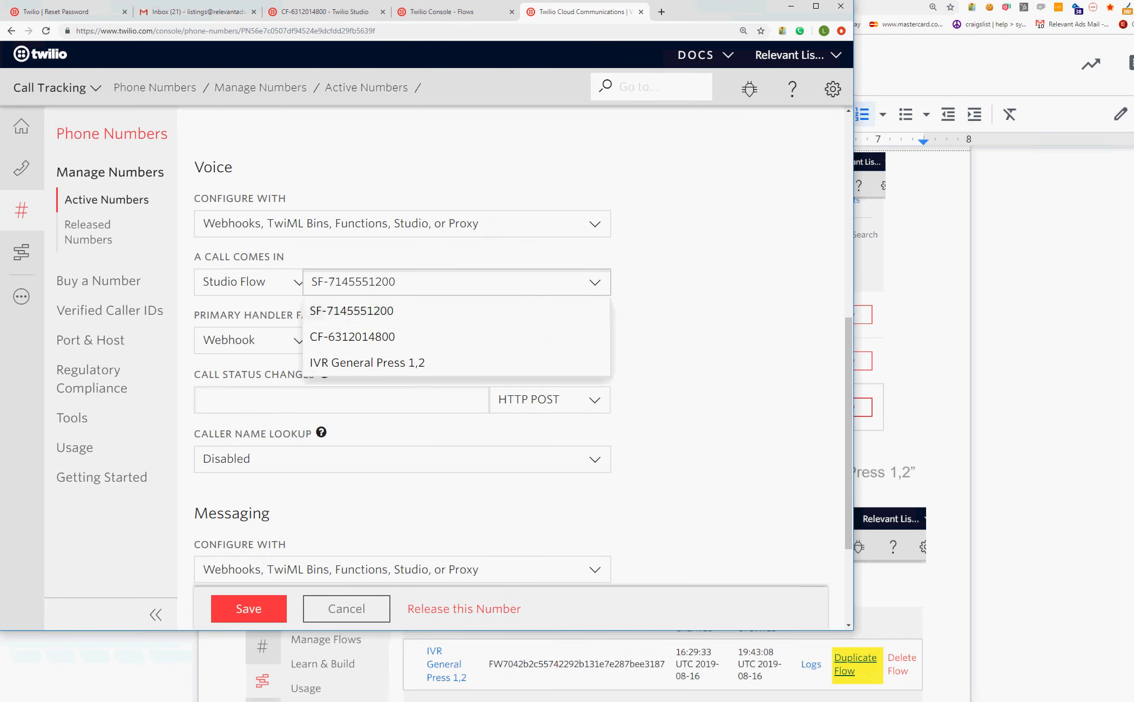
left_click(457, 337)
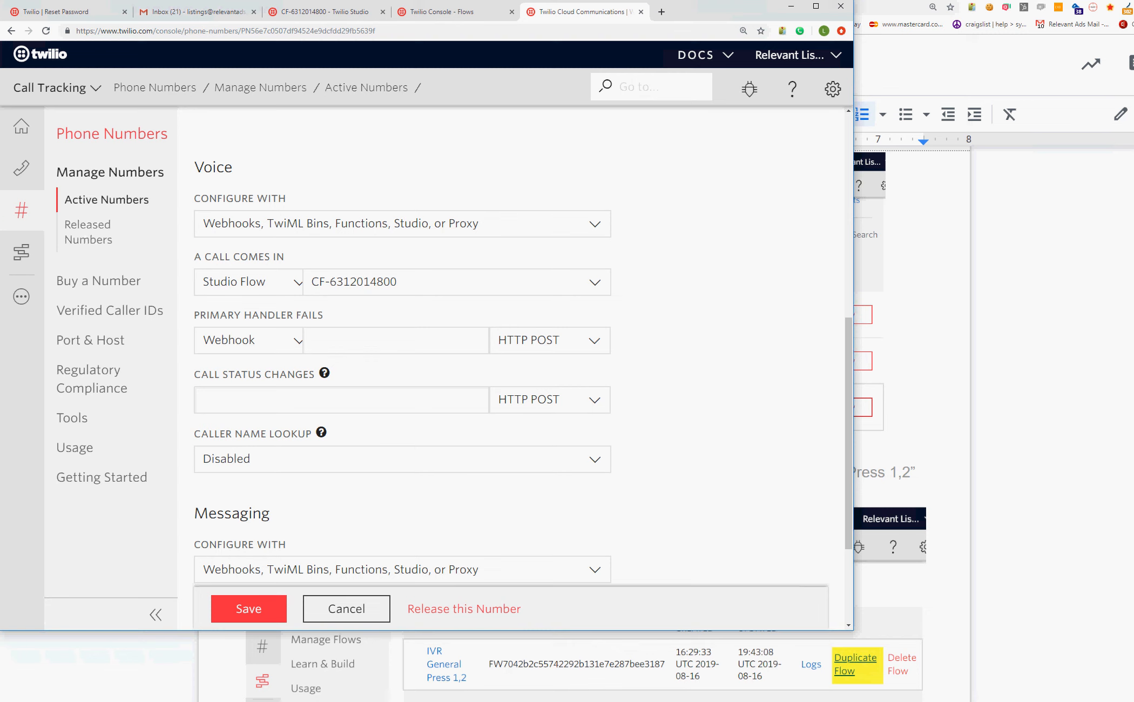
left_click(346, 609)
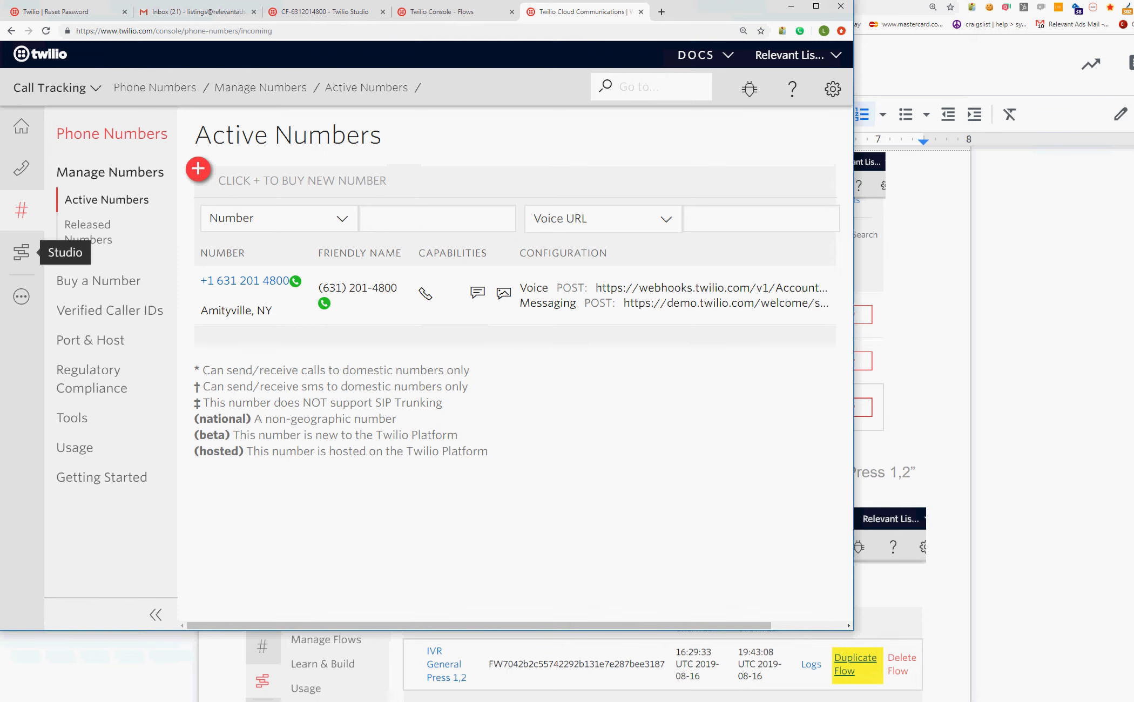
Return to the Studio dashboard and start a screen capture of the recent flows
left_click(21, 251)
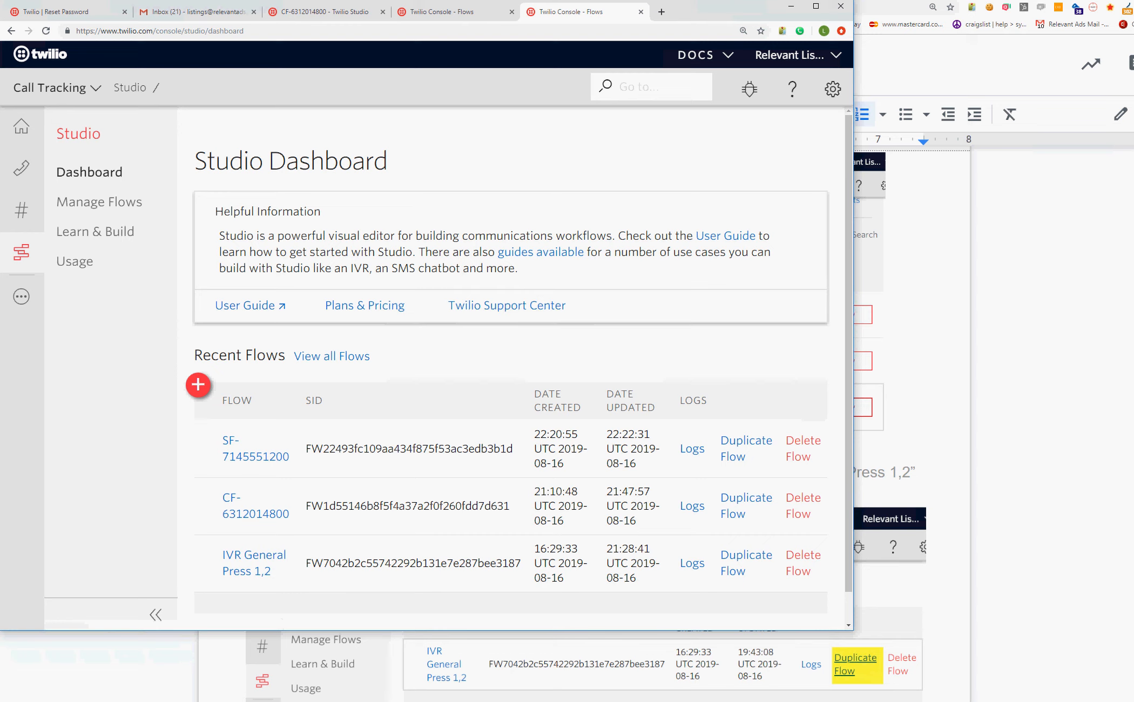
key("Print")
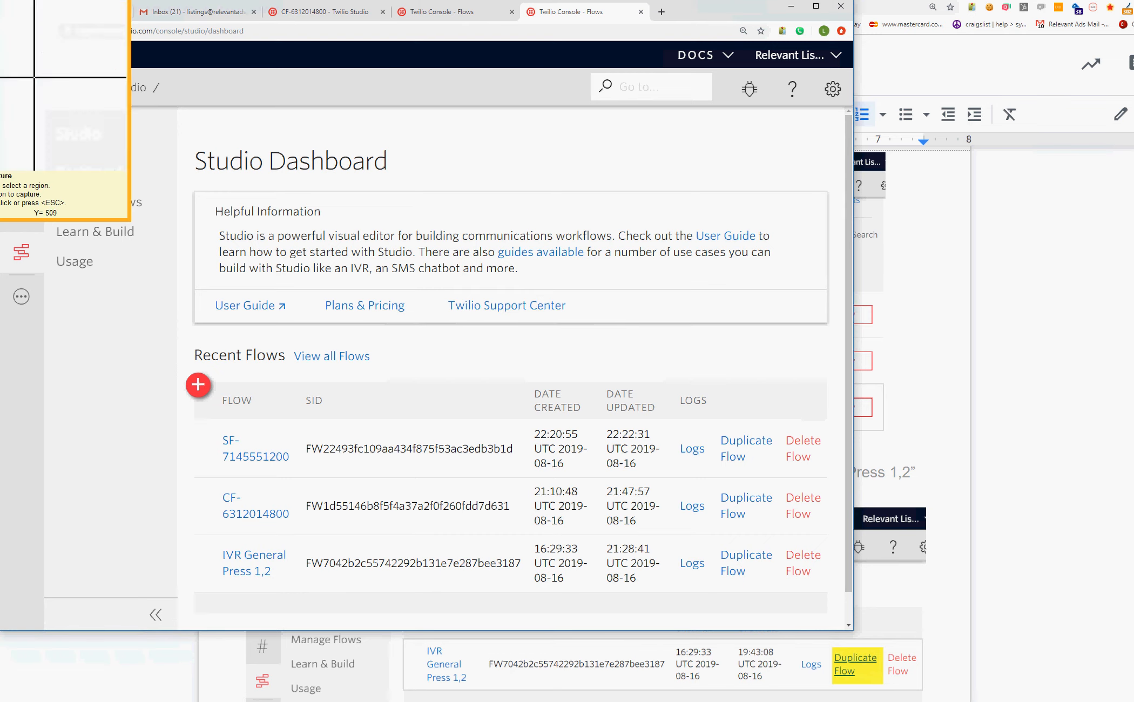